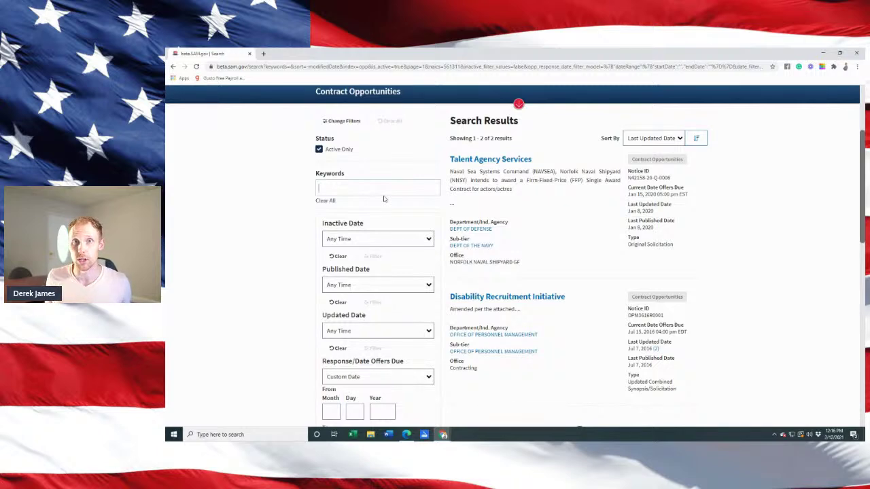
scroll(391, 207, "up", 1)
scroll(401, 225, "down", 1)
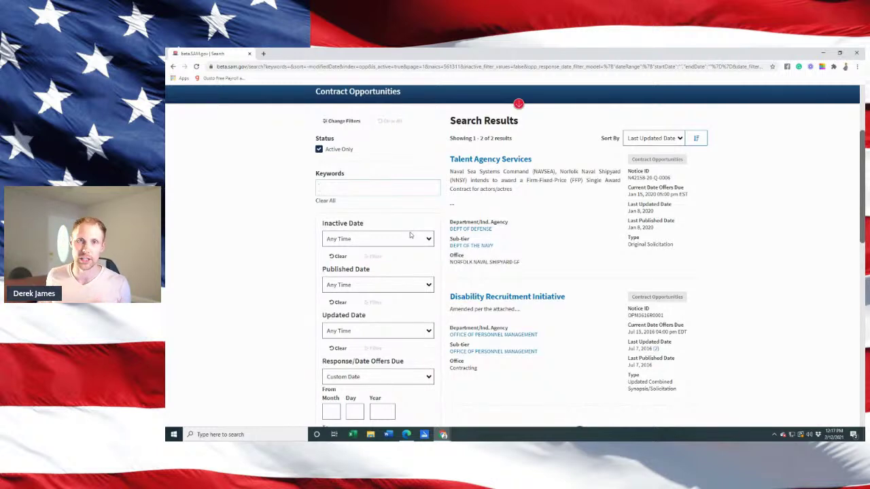
left_click(381, 189)
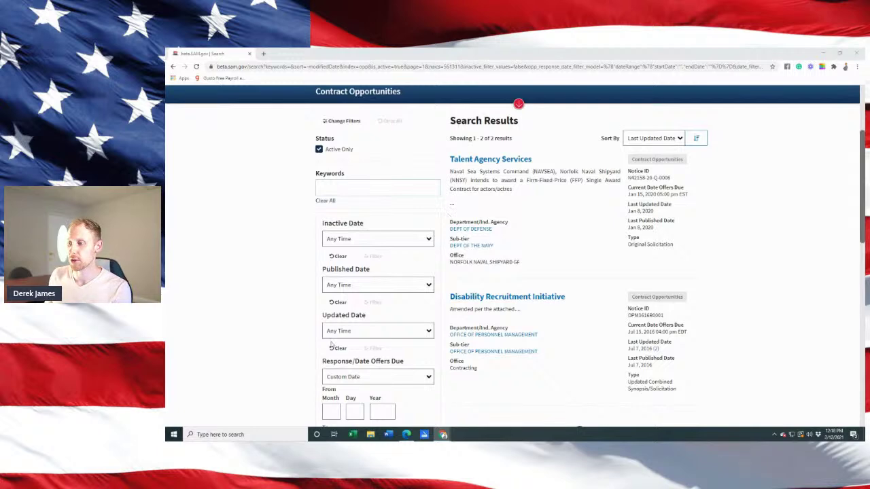
Replace the Employment Placement Agencies code in the NAICS filter with 524291 - Claims Adjusting.
scroll(367, 325, "down", 3)
scroll(370, 320, "down", 3)
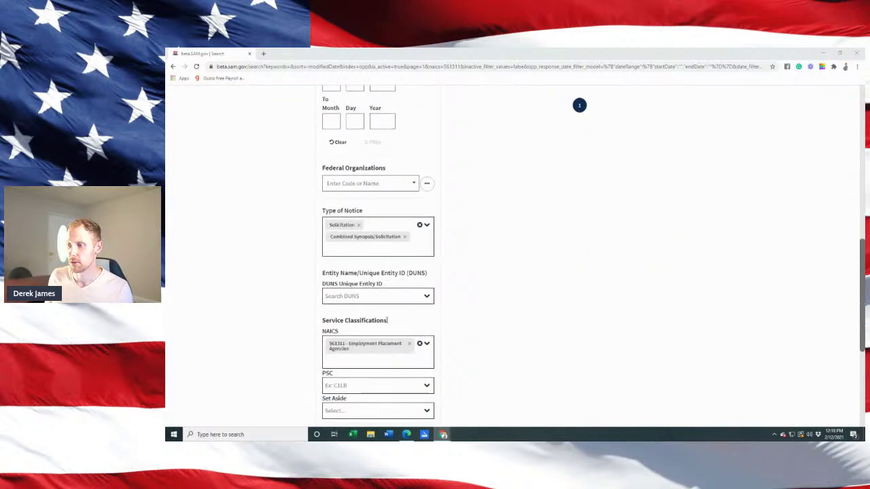
left_click(376, 273)
key("BackSpace")
key("BackSpace")
key("BackSpace")
key("BackSpace")
key("BackSpace")
key("BackSpace")
key("BackSpace")
key("BackSpace")
key("BackSpace")
key("BackSpace")
key("BackSpace")
key("BackSpace")
key("BackSpace")
key("BackSpace")
key("BackSpace")
key("BackSpace")
key("BackSpace")
key("BackSpace")
key("BackSpace")
key("BackSpace")
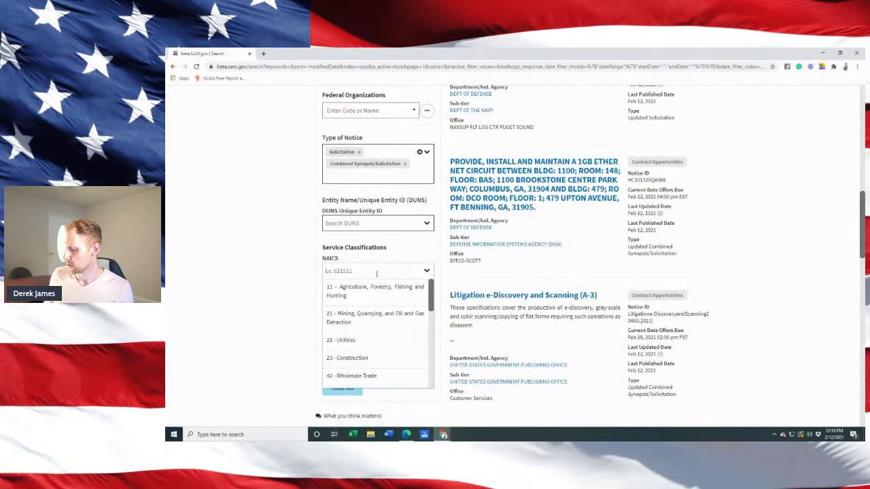
type("24291")
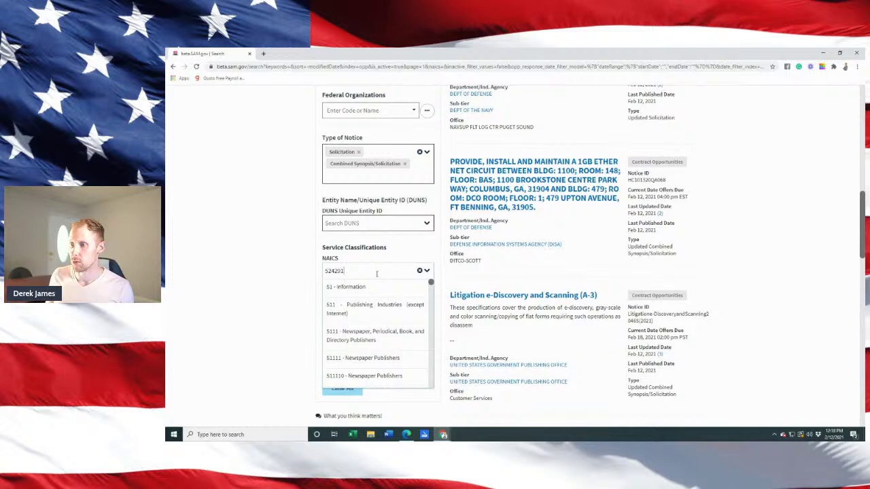
left_click(374, 286)
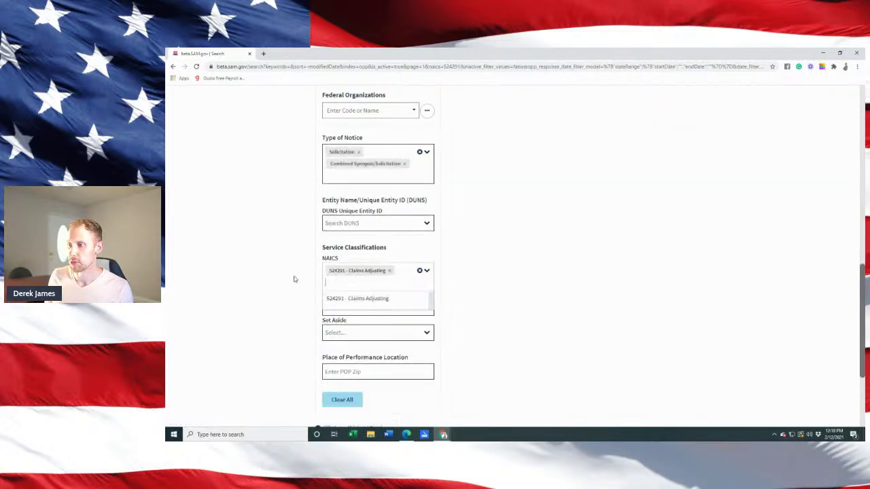
Examine the contract opportunities returned for the Claims Adjusting code, including their due dates and the filters in use.
scroll(472, 268, "up", 10)
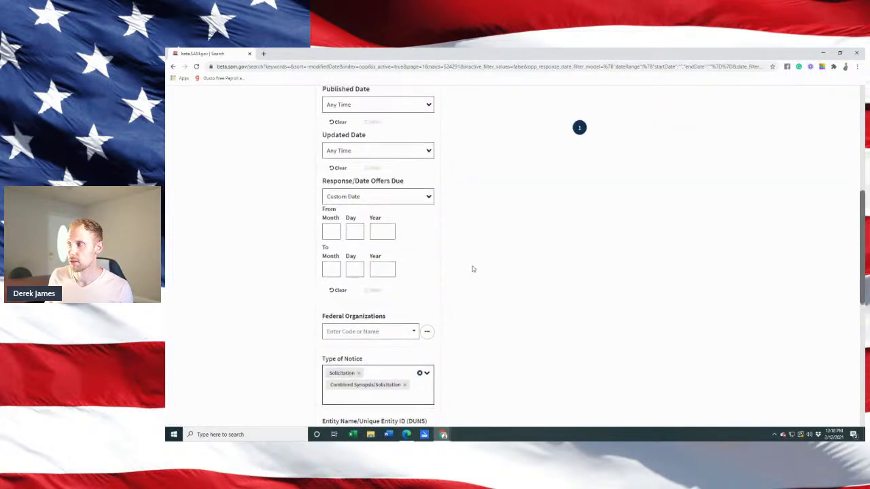
scroll(447, 251, "down", 2)
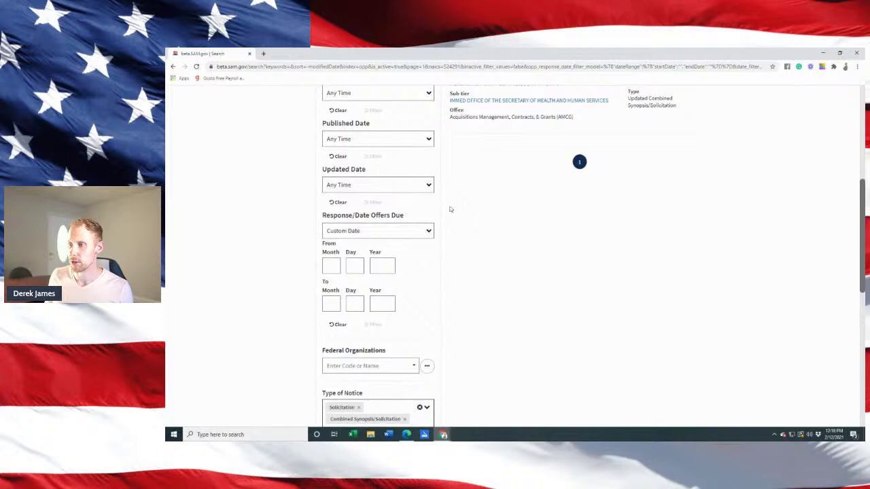
left_click(333, 266)
left_click(379, 265)
left_click(675, 278)
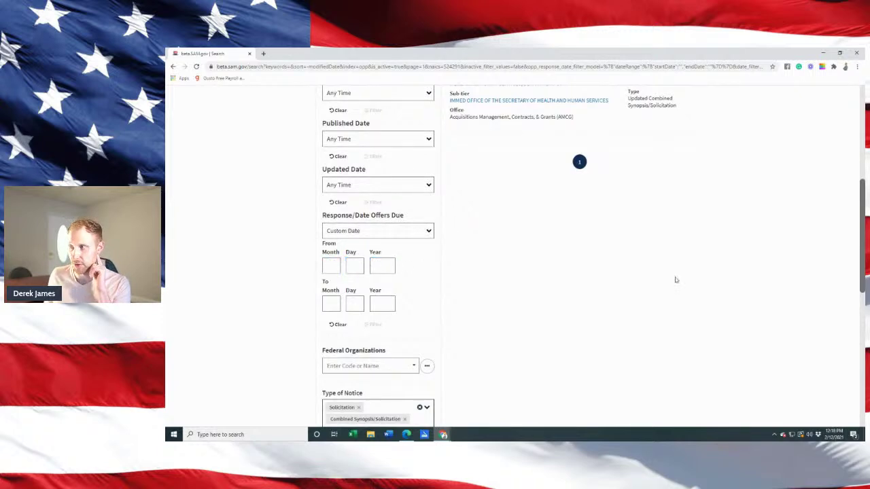
scroll(682, 278, "up", 2)
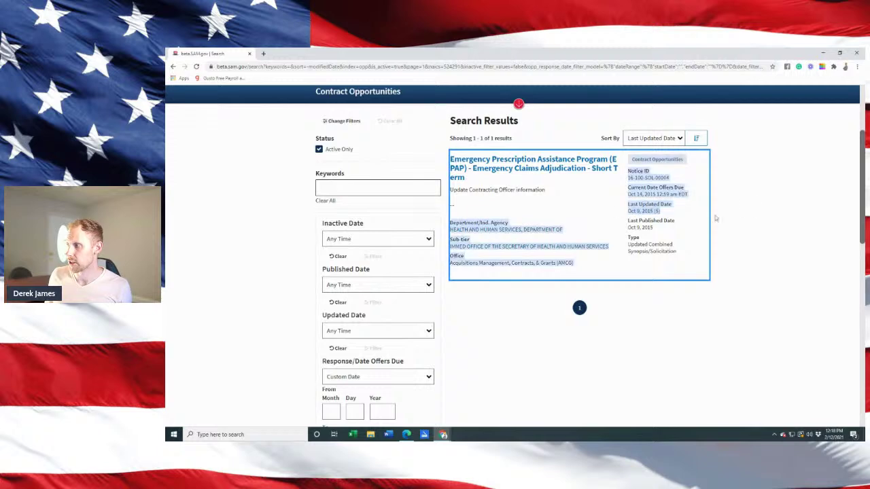
scroll(589, 227, "down", 2)
scroll(530, 293, "down", 2)
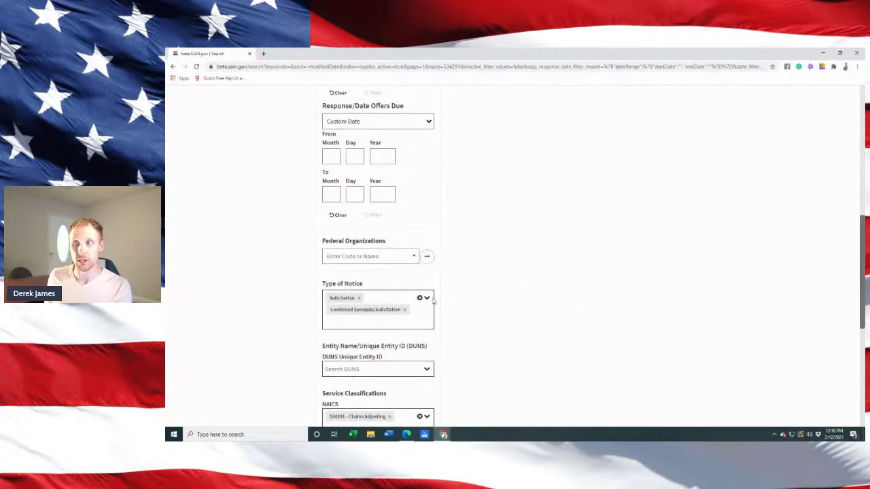
scroll(457, 320, "down", 1)
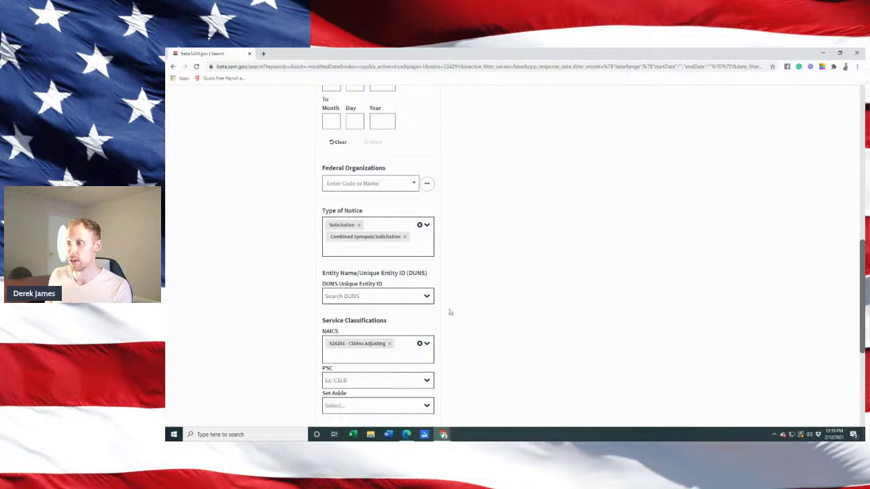
scroll(499, 295, "up", 2)
scroll(502, 292, "up", 3)
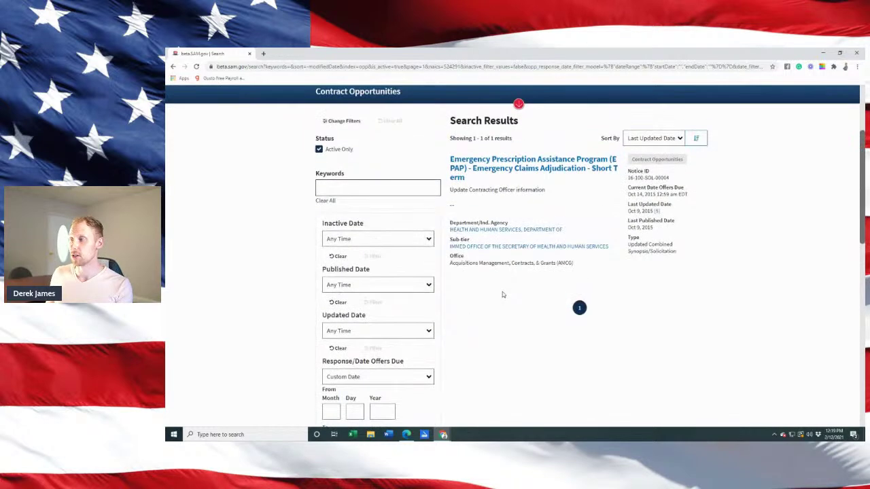
Remove the Claims Adjusting code from the NAICS filter.
scroll(503, 291, "down", 4)
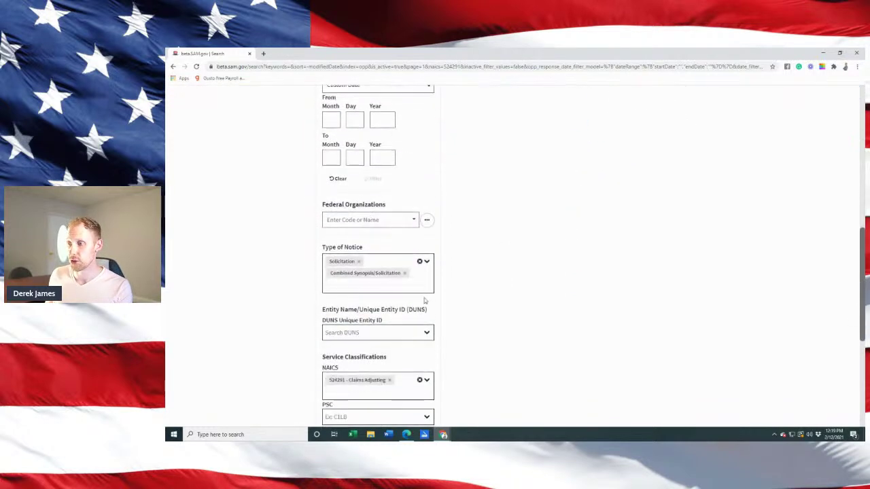
left_click(389, 380)
scroll(433, 354, "up", 6)
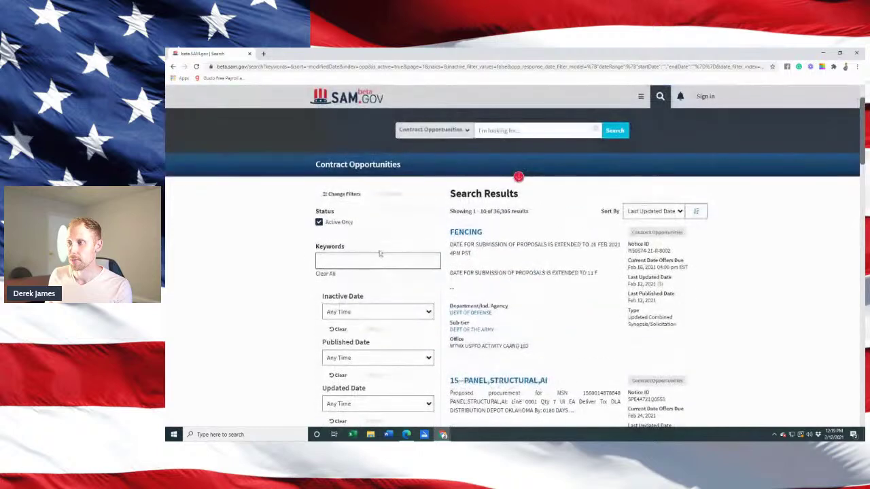
left_click(379, 264)
type("claims")
key("Return")
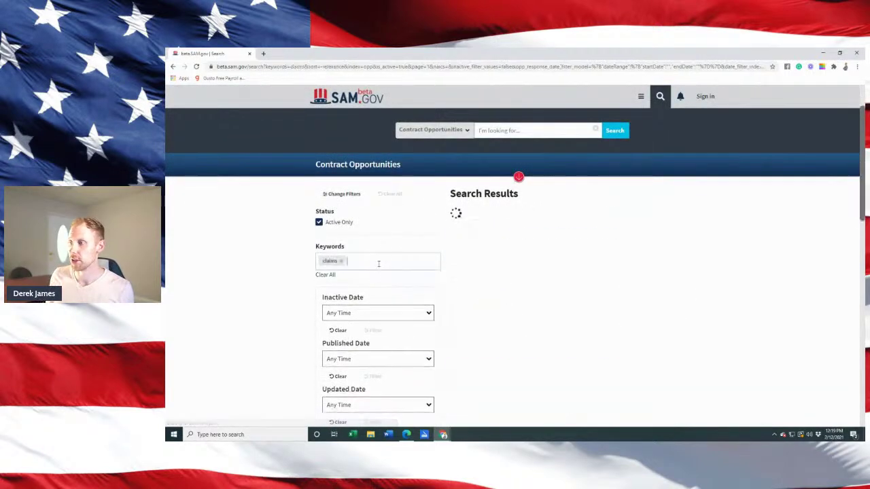
key("BackSpace")
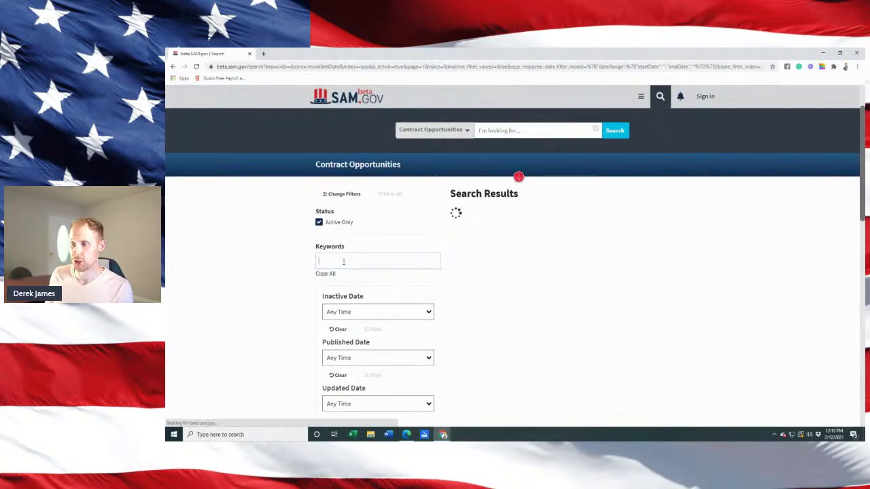
Filter the contract opportunities by the keyword "adjusting" and look through the results.
type("adjusting")
key("Return")
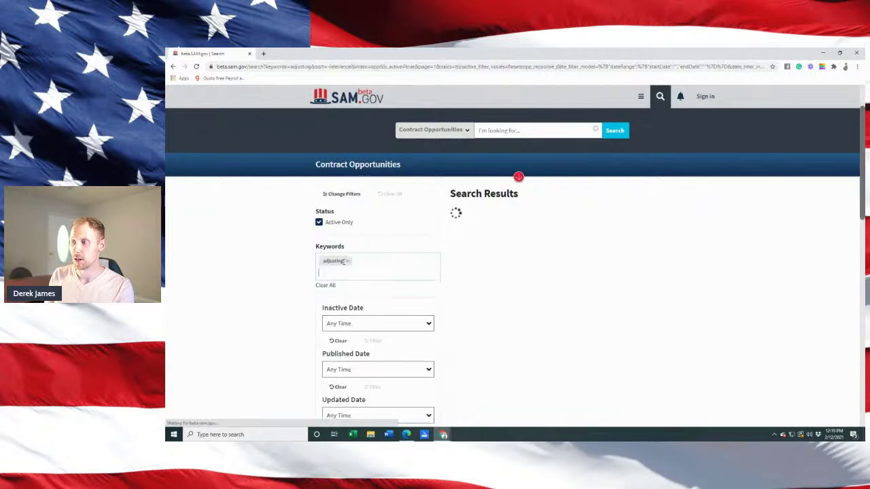
scroll(601, 278, "down", 8)
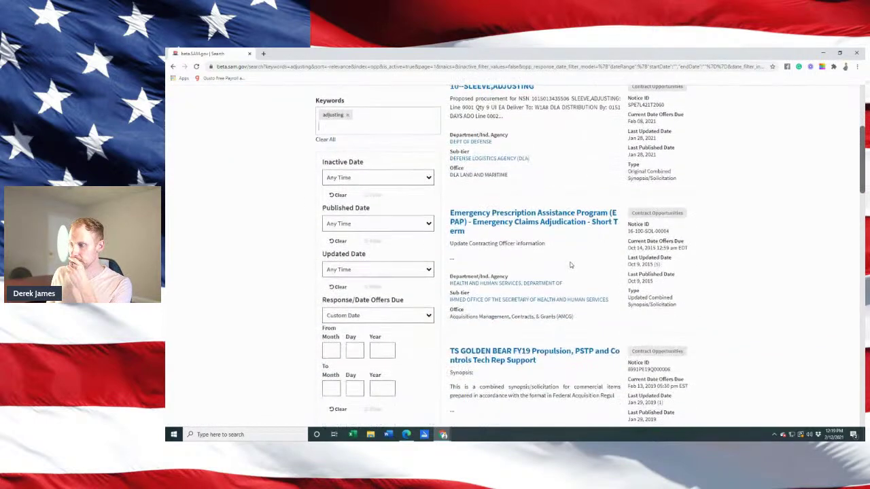
scroll(568, 265, "down", 2)
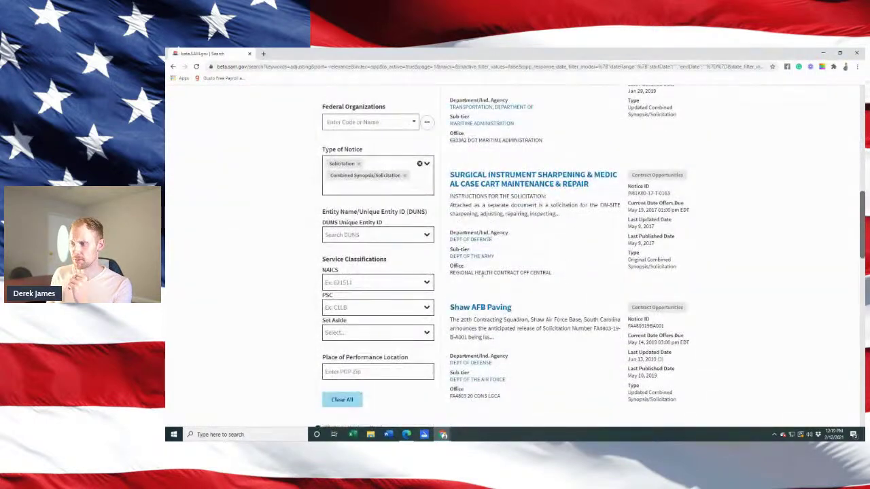
scroll(597, 266, "down", 6)
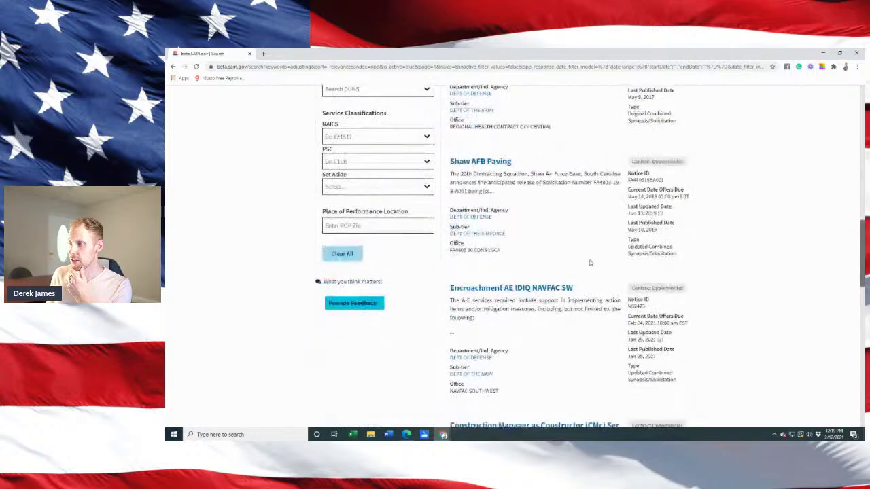
scroll(564, 264, "up", 15)
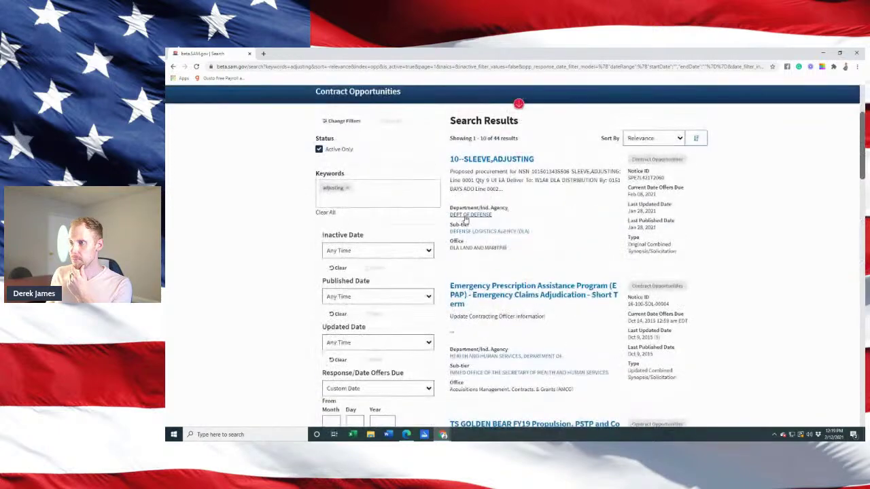
Search Google for "sba naics" in a new browser tab and open the SBA Table of Size Standards PDF.
left_click(265, 54)
type("g")
key("Return")
type("sba naics")
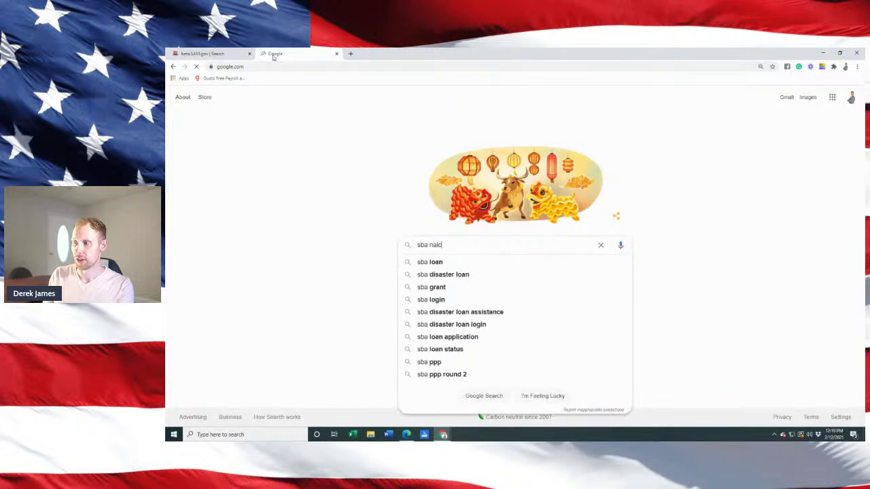
key("Return")
left_click(320, 167)
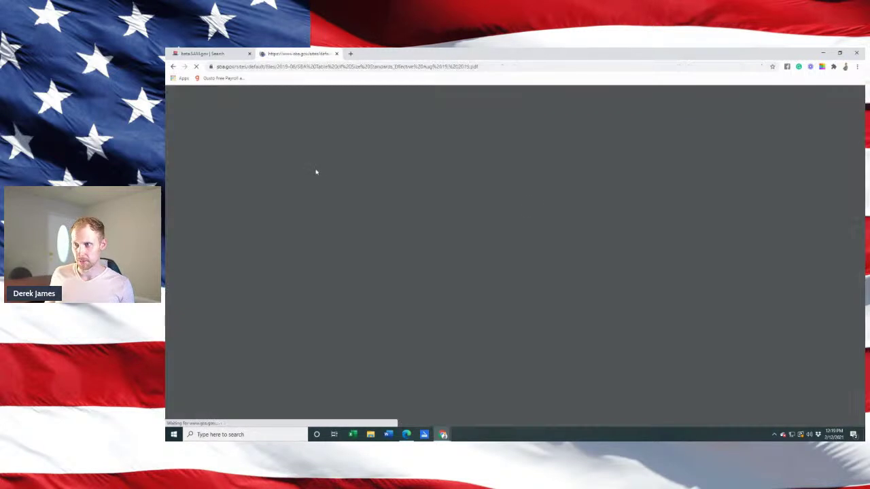
Search the size standards PDF for "insurance" and advance to the Direct Property and Casualty Insurance Carriers match.
key("ctrl+f")
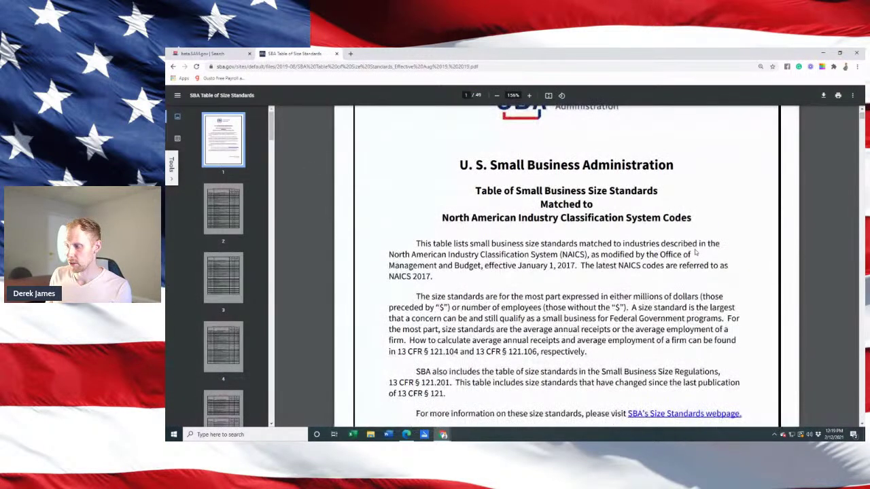
type("311")
type("surance")
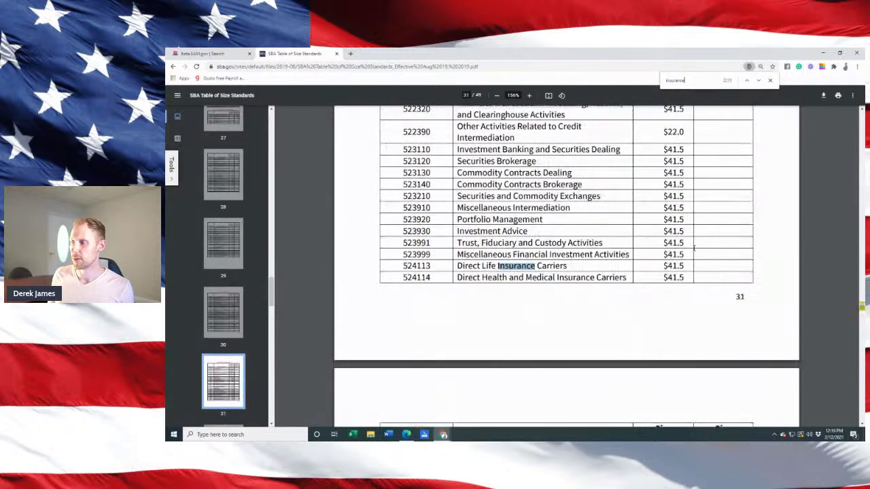
key("Return")
key("Return")
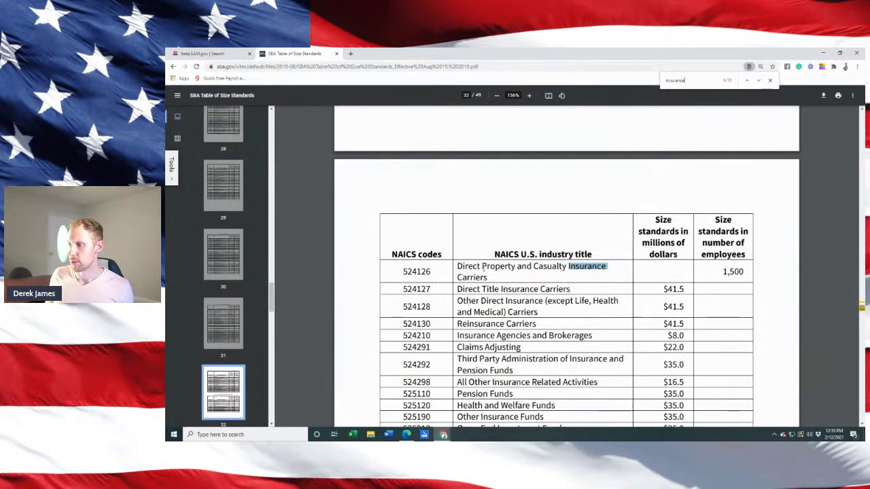
Step through the further "insurance" matches to the Insurance Agencies and Brokerages row.
left_click(548, 251)
left_click(759, 81)
left_click(759, 81)
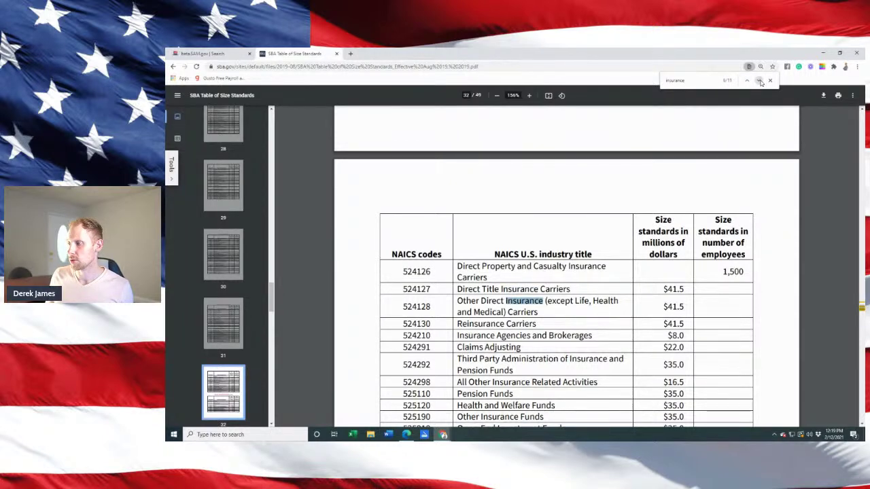
left_click(759, 81)
scroll(602, 243, "down", 1)
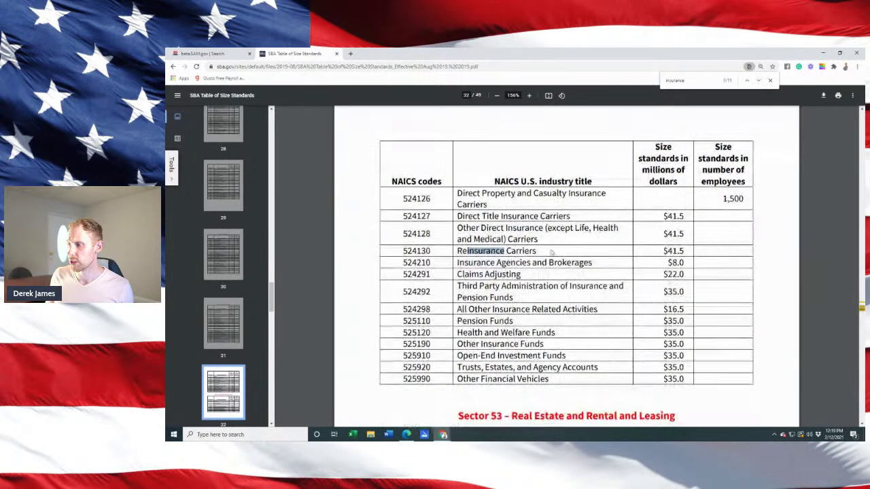
left_click(758, 81)
left_click(758, 81)
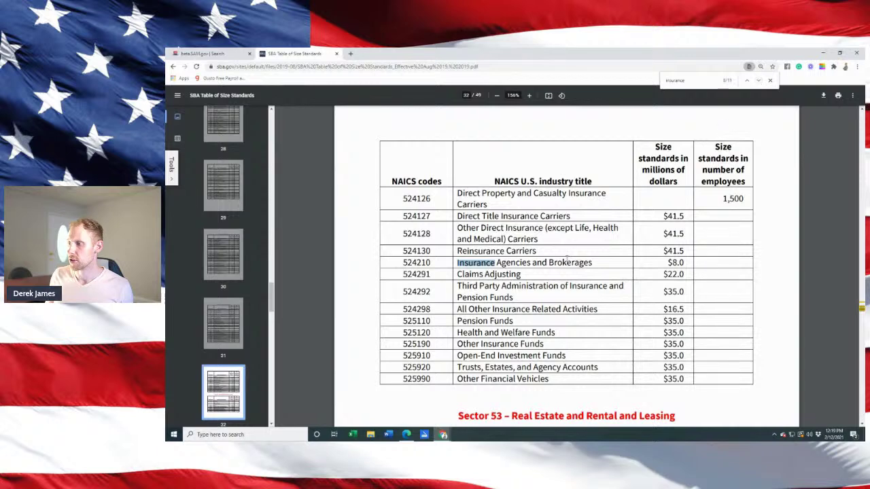
Highlight codes 524210 and 524291 in the NAICS table, and copy code 524298 for All Other Insurance Related Activities.
double_click(436, 262)
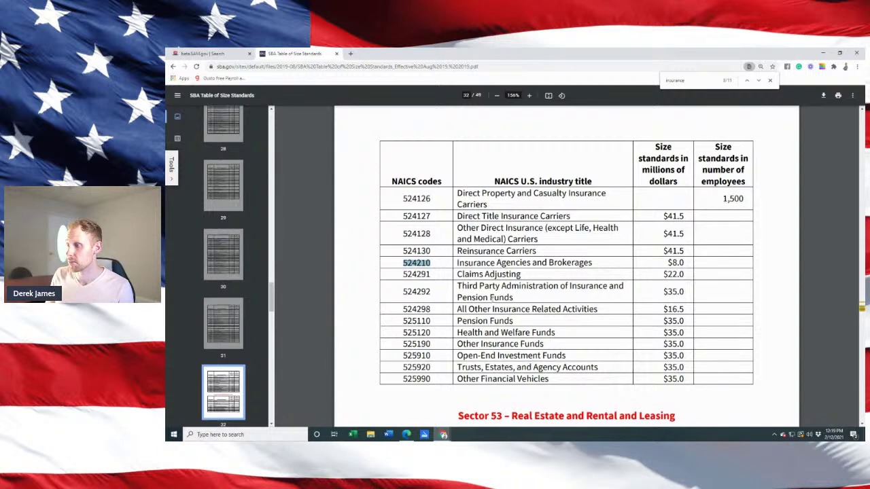
left_click(494, 288)
left_click_drag(400, 274, 435, 274)
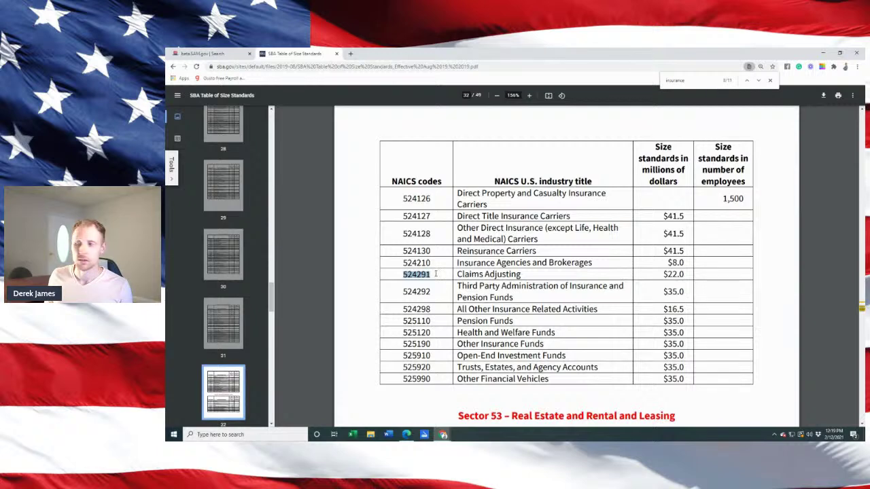
left_click(438, 274)
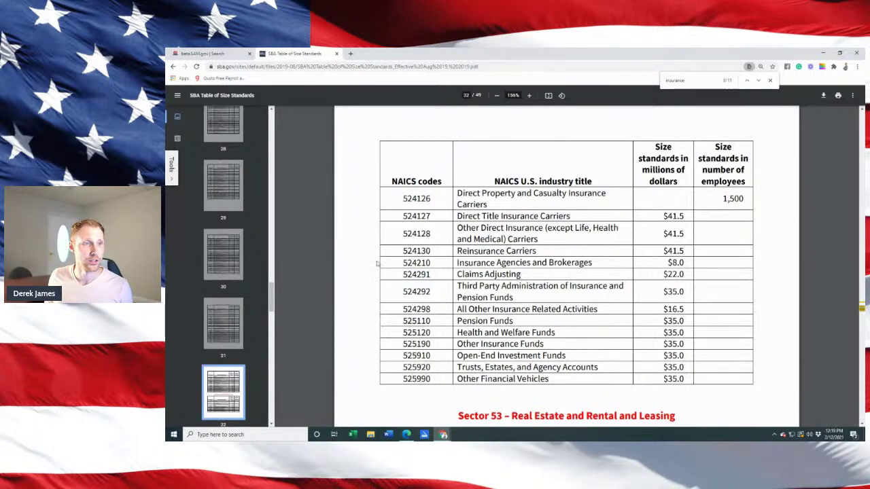
mouse_move(401, 309)
left_mouse_down()
mouse_move(483, 309)
mouse_move(502, 293)
mouse_move(469, 310)
mouse_move(602, 305)
mouse_move(394, 311)
left_mouse_up()
key("ctrl+c")
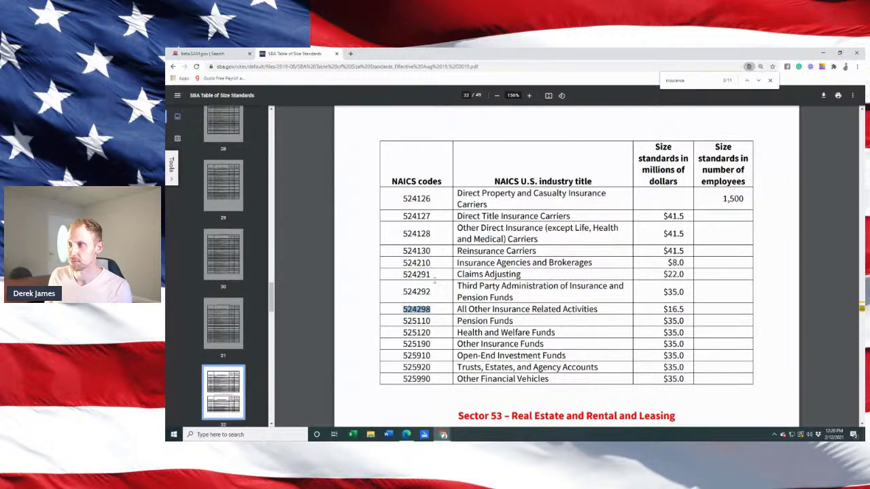
Return to the beta.SAM.gov search and remove the "adjusting" keyword filter.
left_click(204, 53)
scroll(354, 173, "down", 4)
scroll(354, 173, "up", 2)
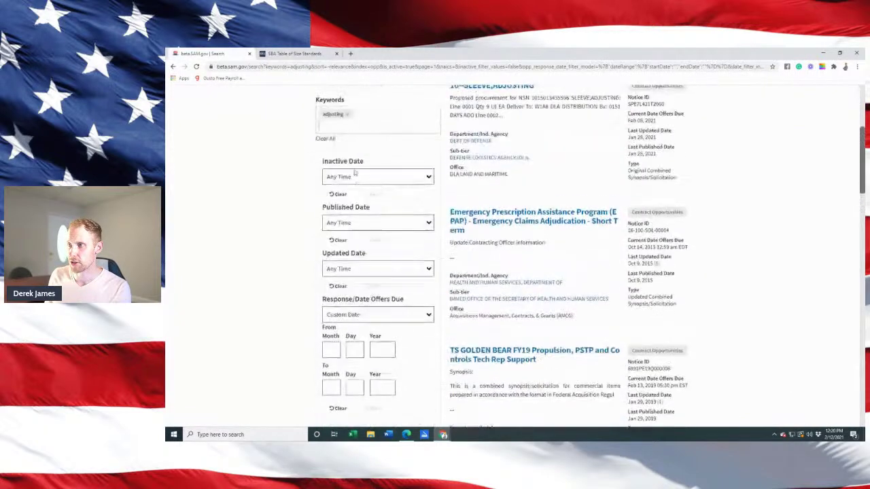
left_click(346, 114)
Filter the contract opportunities by NAICS code 524298 - All Other Insurance Related Activities.
scroll(301, 259, "down", 3)
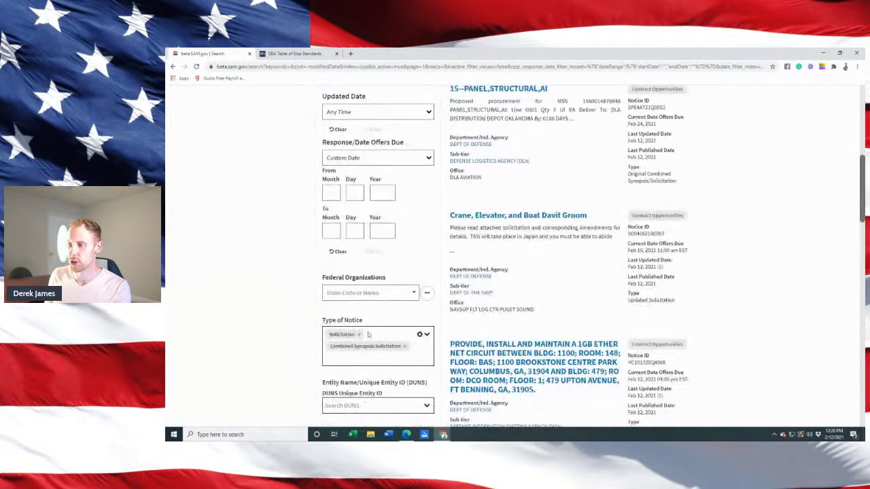
scroll(370, 336, "down", 2)
left_click(380, 341)
key("ctrl+v")
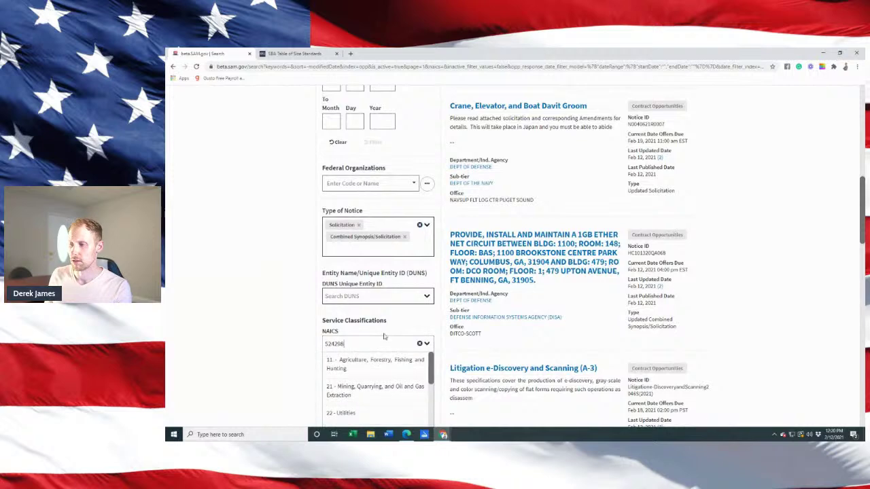
left_click(353, 358)
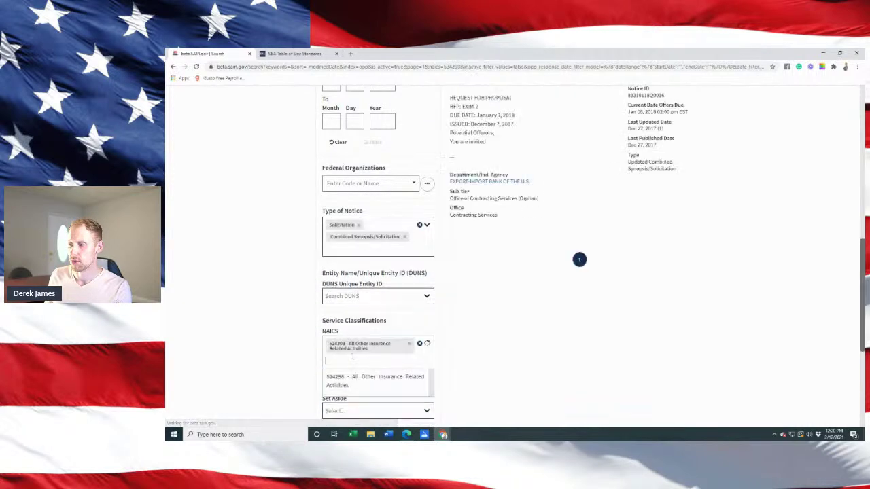
Review the titles, agencies and offer due dates of the opportunities listed under the NAICS filter.
scroll(579, 325, "up", 10)
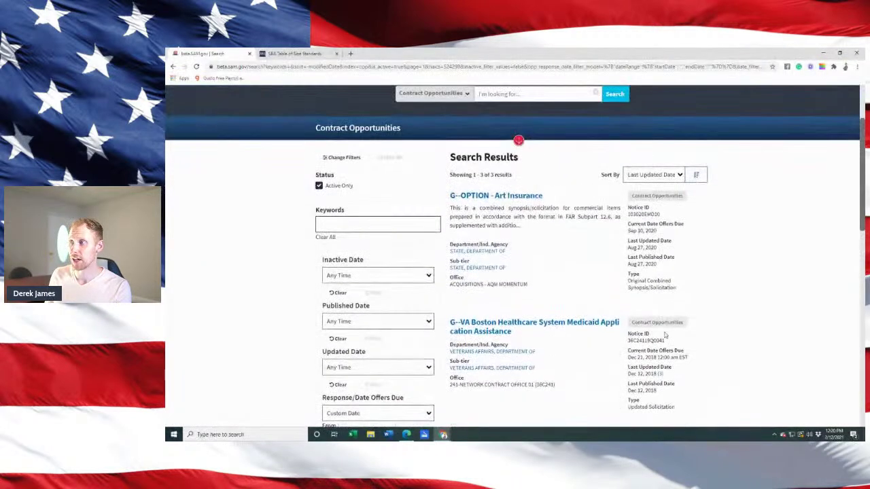
scroll(664, 334, "down", 1)
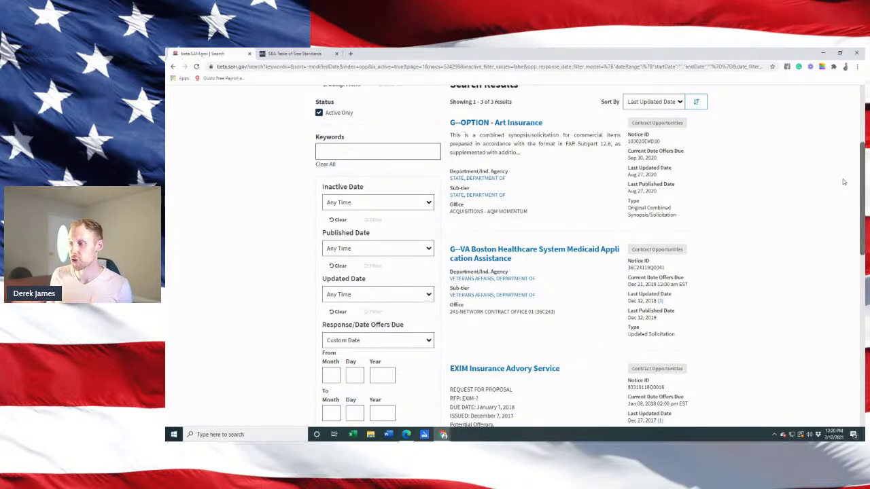
scroll(863, 188, "up", 1)
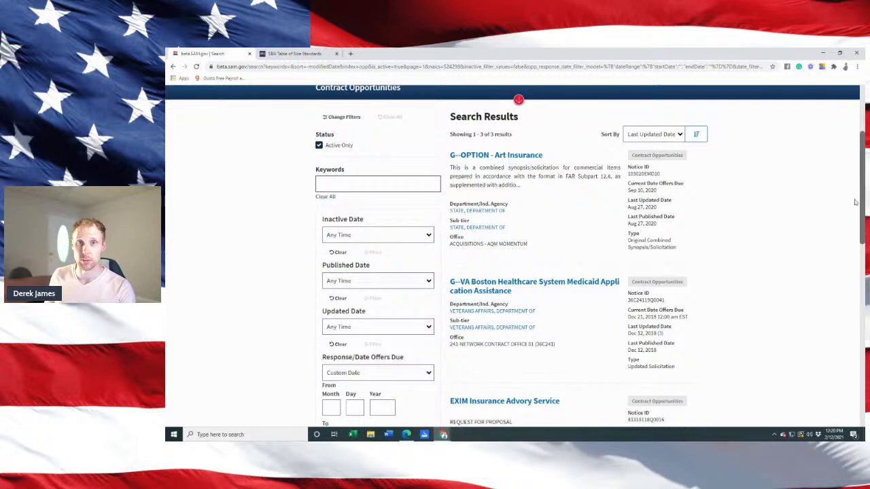
scroll(857, 220, "down", 3)
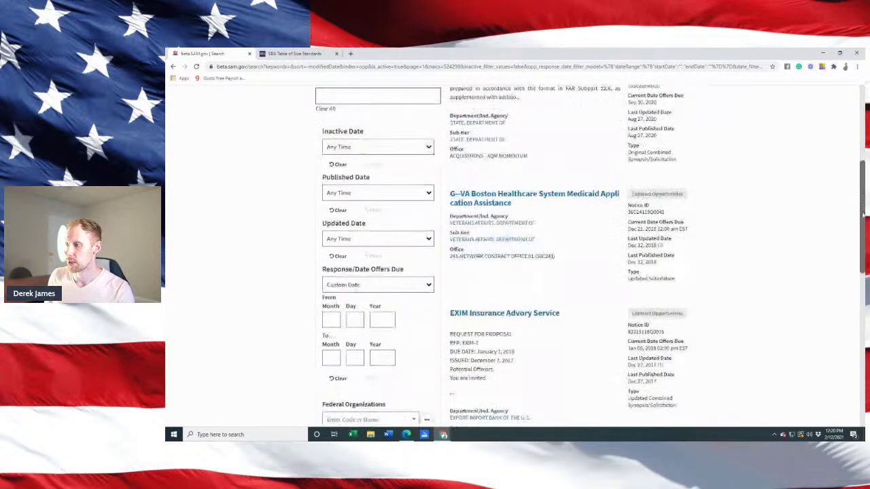
scroll(857, 221, "up", 2)
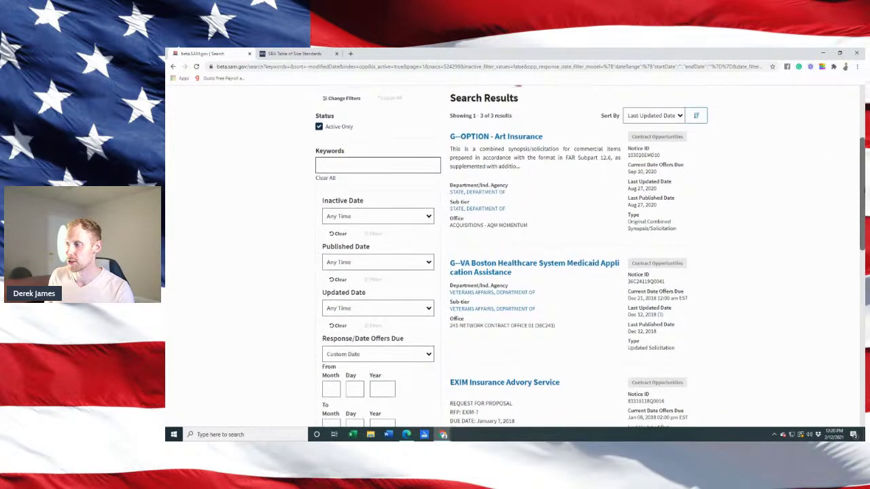
scroll(863, 240, "down", 4)
scroll(863, 240, "up", 1)
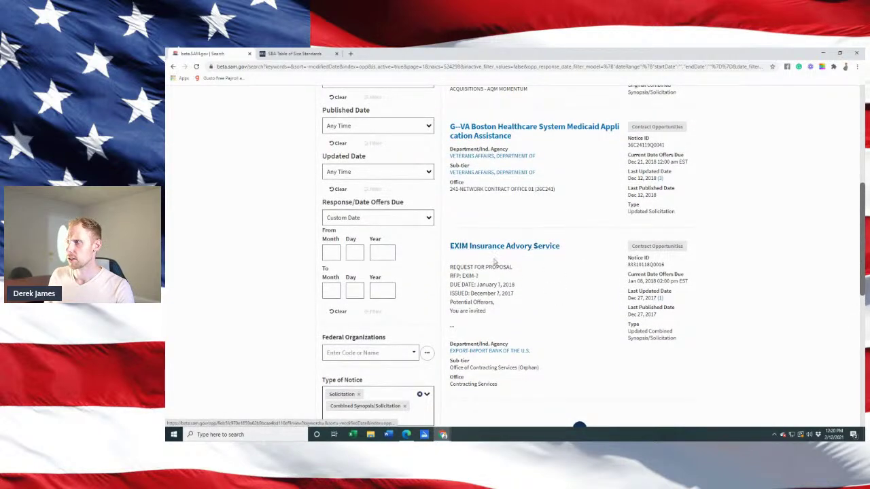
scroll(495, 262, "up", 4)
scroll(636, 346, "down", 2)
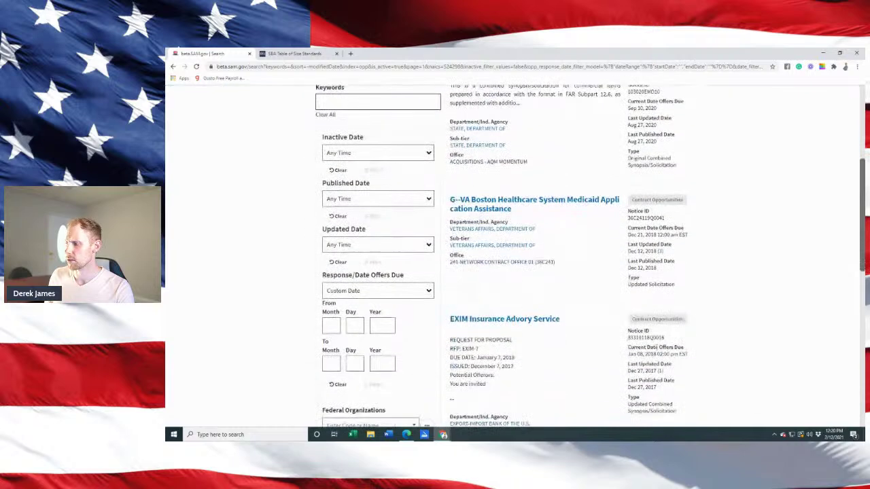
scroll(672, 366, "up", 1)
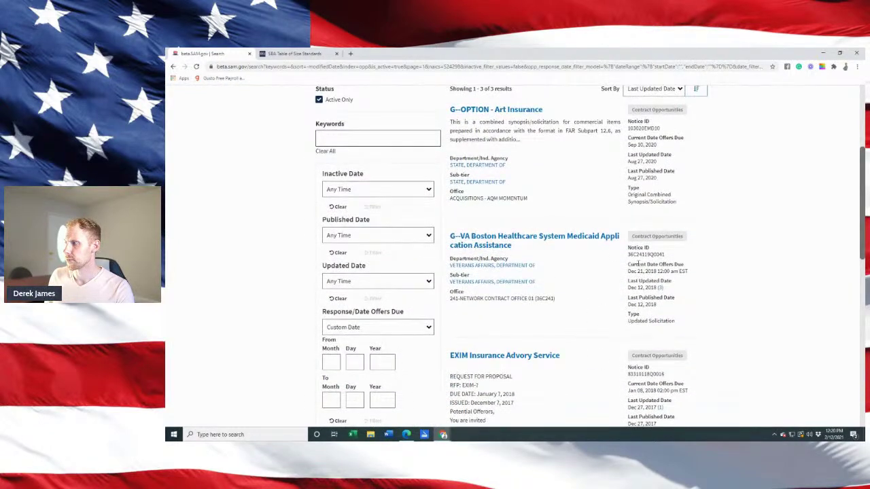
scroll(587, 334, "down", 3)
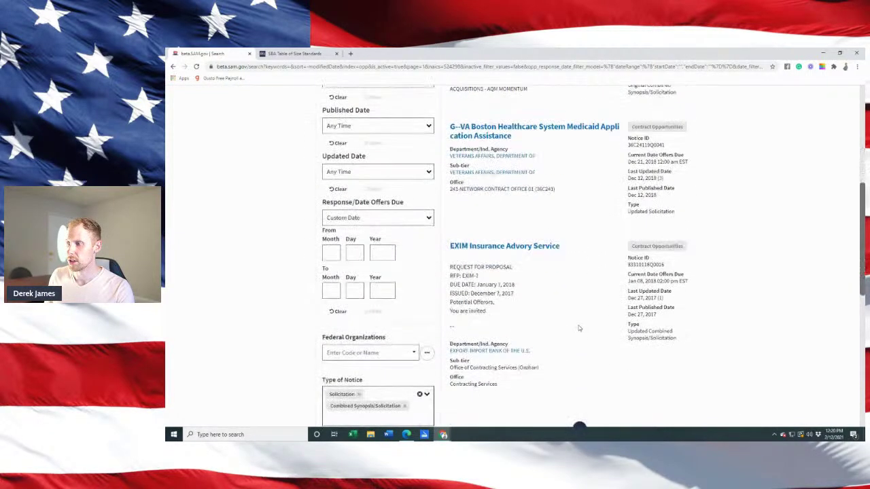
Open the EXIM Insurance Advory Service notice and look over its general information, attachments and contact sections.
left_click(536, 250)
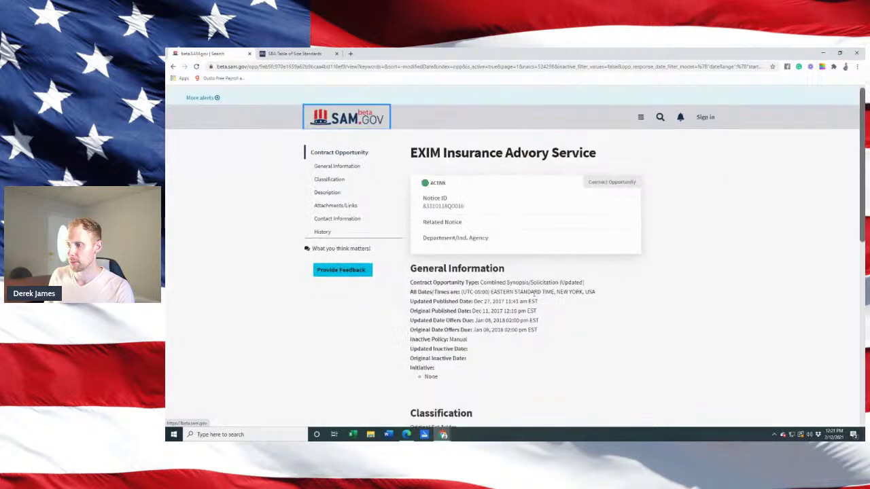
scroll(534, 279, "down", 8)
scroll(583, 306, "down", 3)
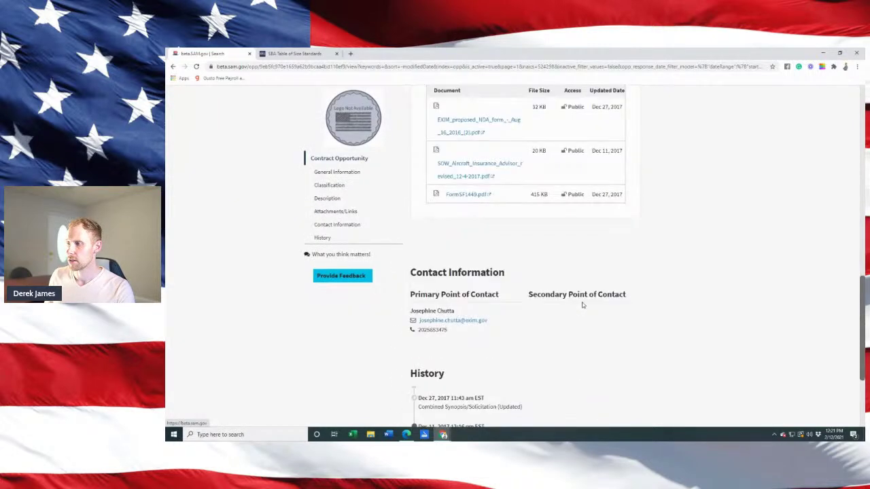
scroll(582, 305, "up", 8)
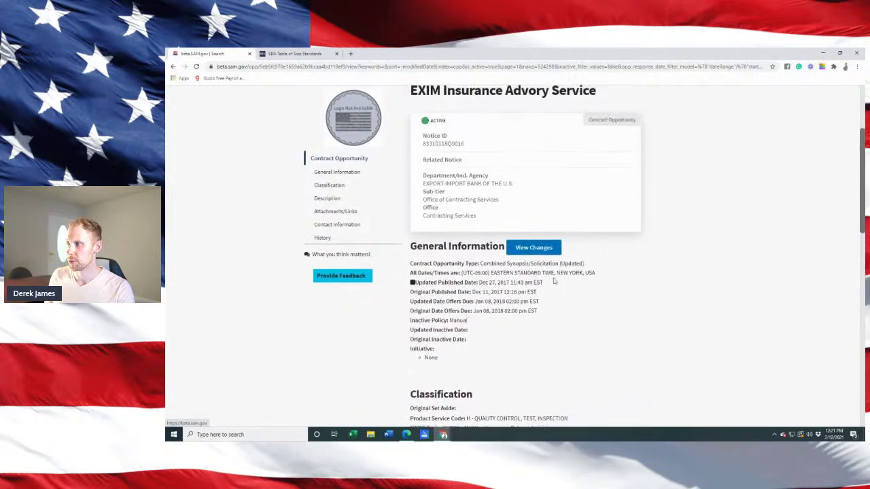
scroll(553, 281, "up", 1)
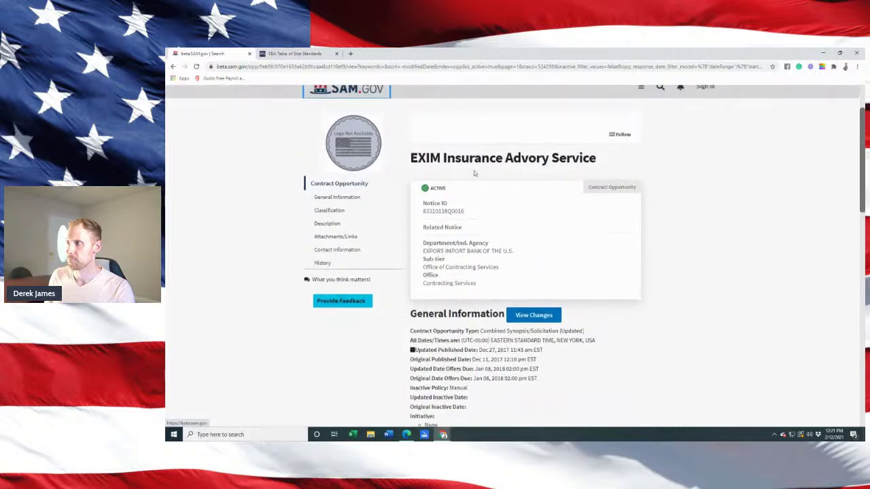
left_click(418, 158)
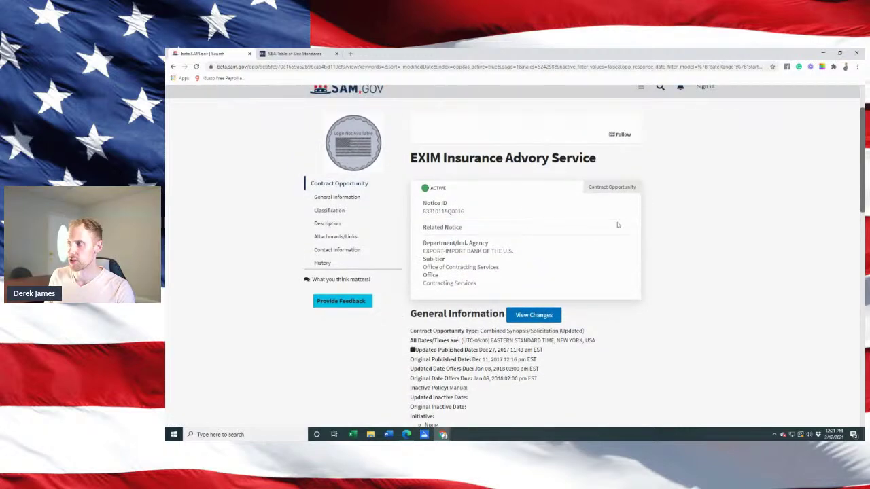
Open the FormSF1449.pdf attachment from the EXIM notice and close the two older PDF tabs beside it.
scroll(591, 280, "down", 7)
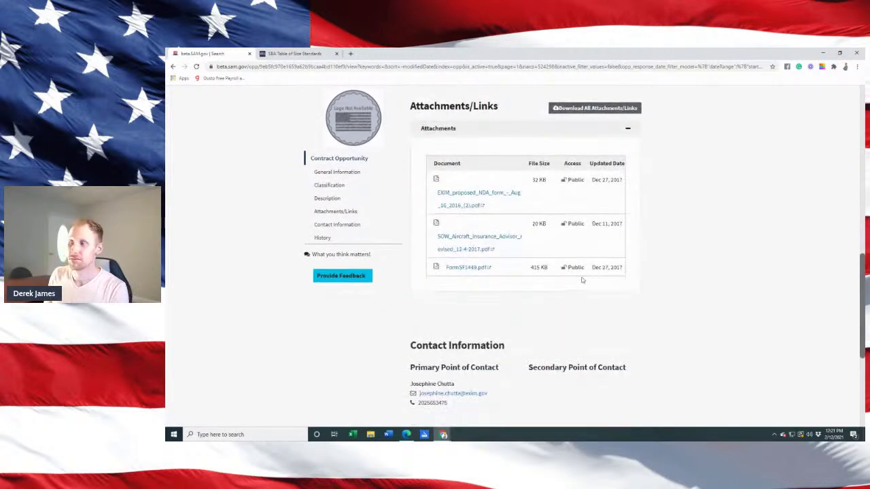
left_click(471, 268)
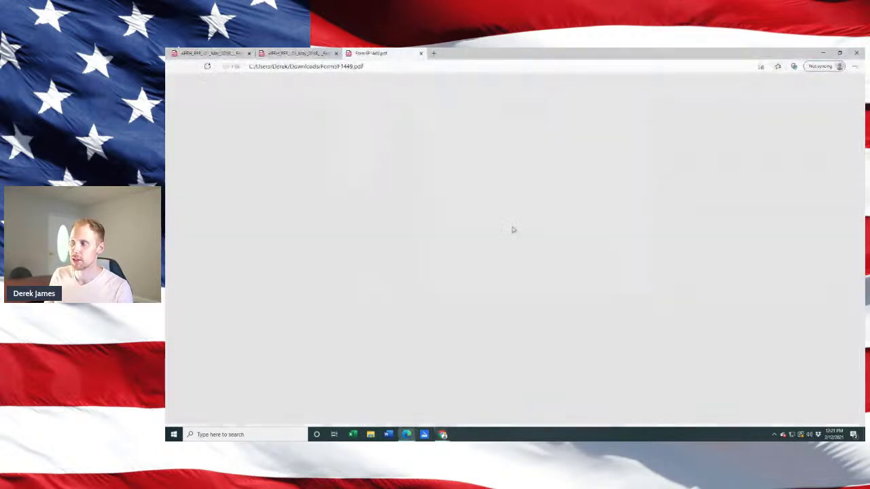
left_click(248, 53)
left_click(249, 53)
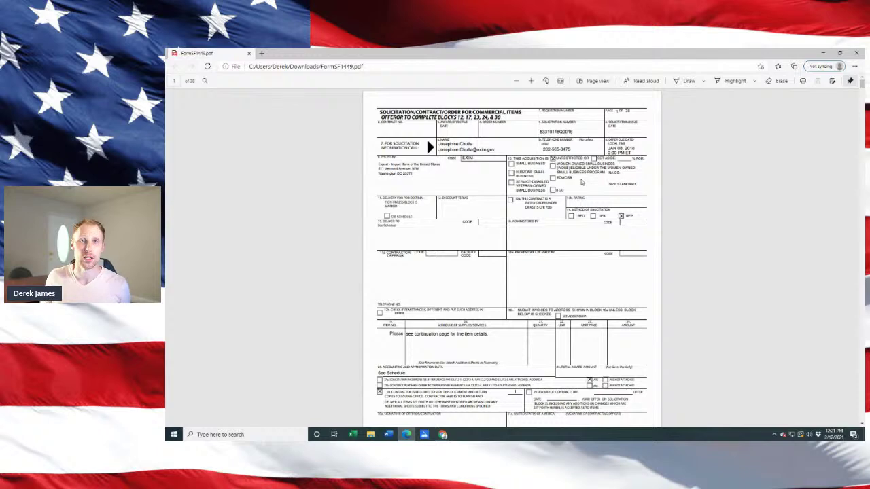
Search the solicitation PDF for "past performance" and cycle through the matches to the one under Instructions to Offerors.
scroll(581, 204, "down", 5)
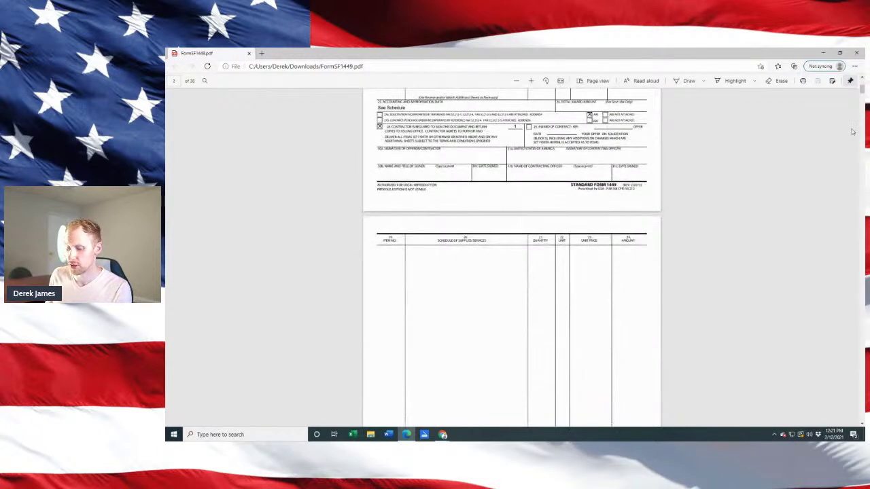
key("ctrl+f")
type("past p")
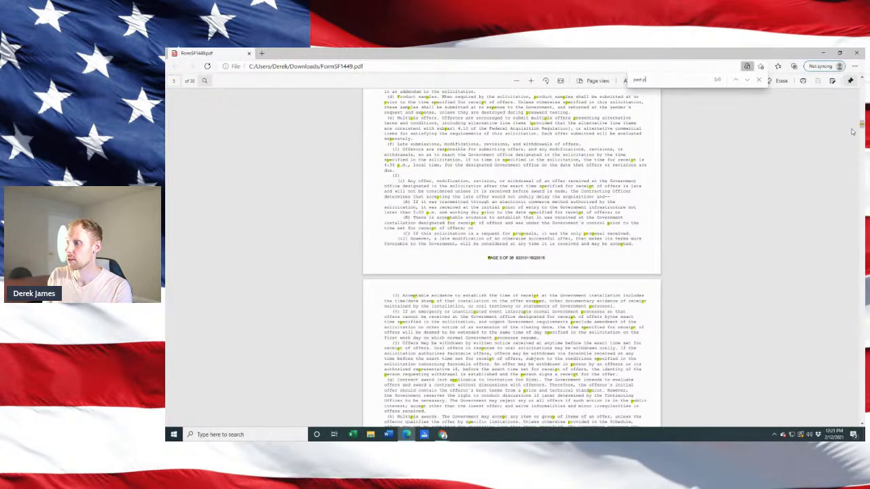
type("erformance")
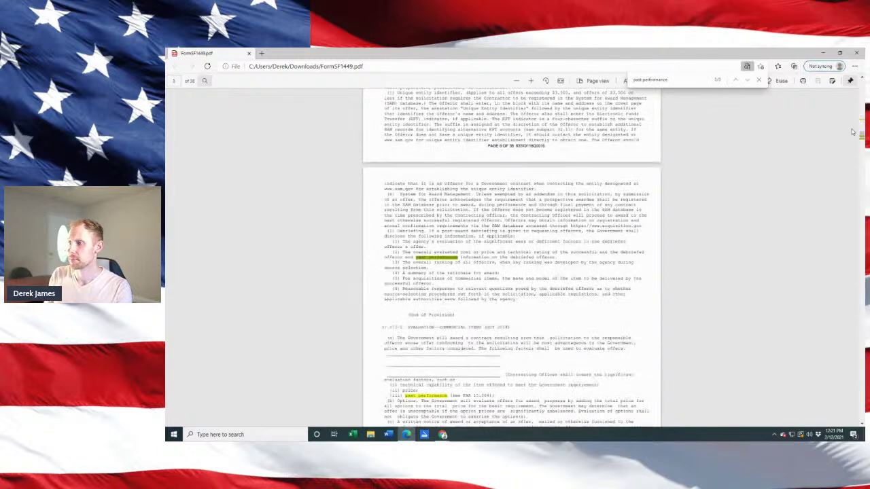
key("Return")
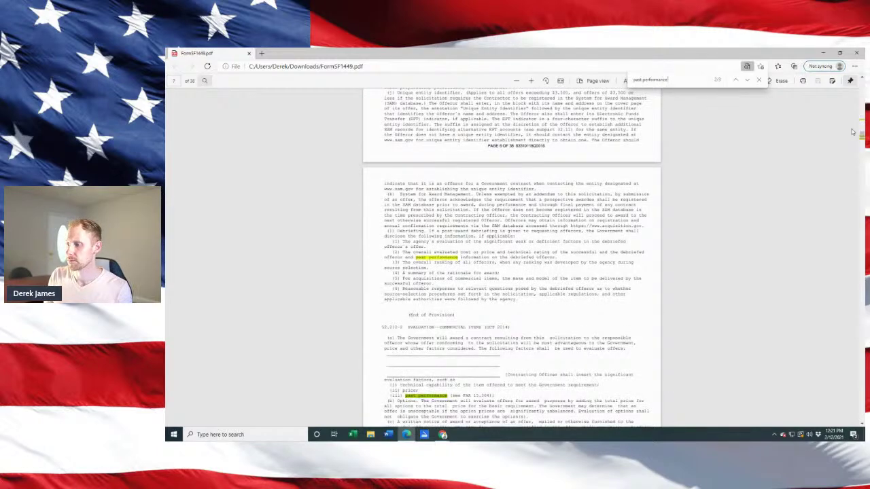
key("Return")
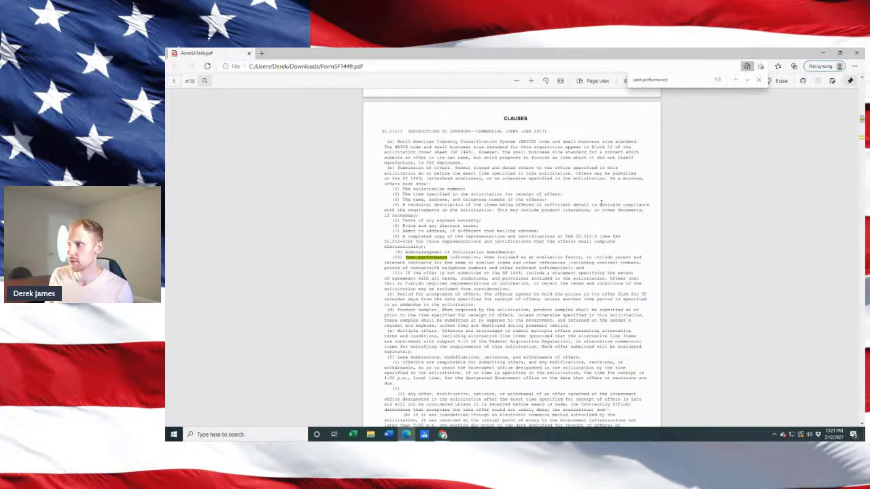
Read the Instructions to Offerors clause and advance to the "past performance" match in the 52.212-2 evaluation provision.
scroll(600, 204, "up", 3)
scroll(449, 204, "down", 1)
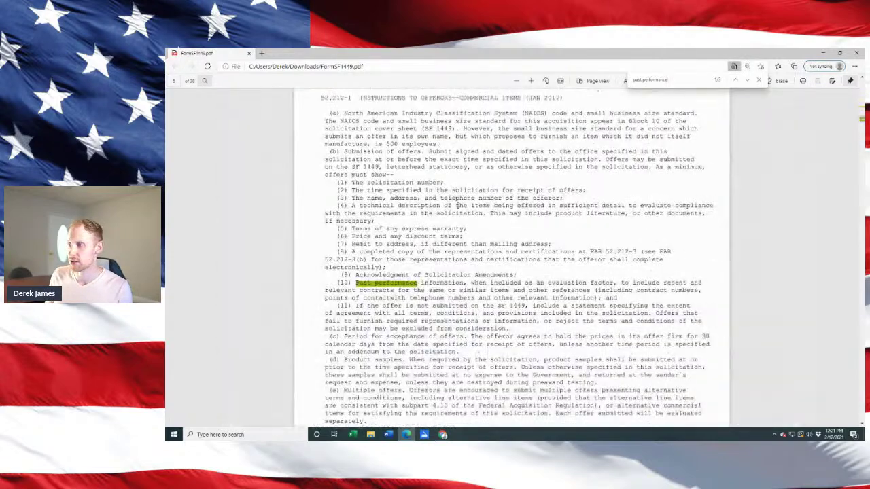
scroll(549, 216, "down", 5)
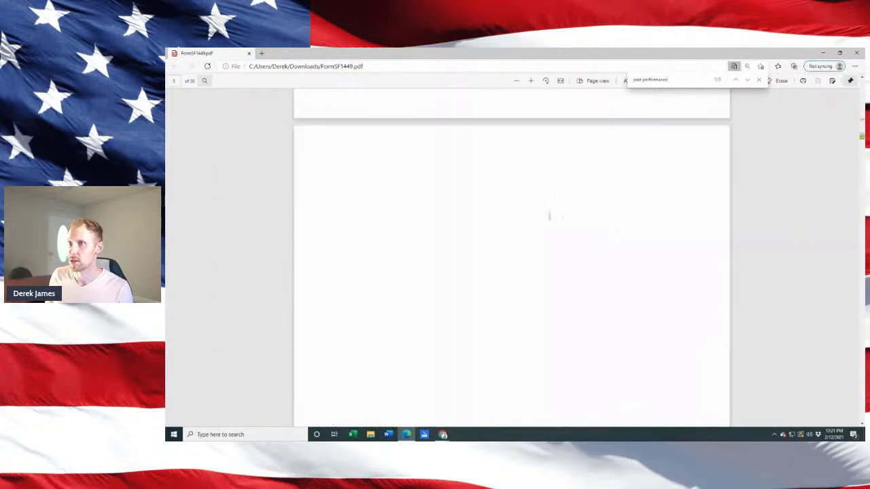
key("Return")
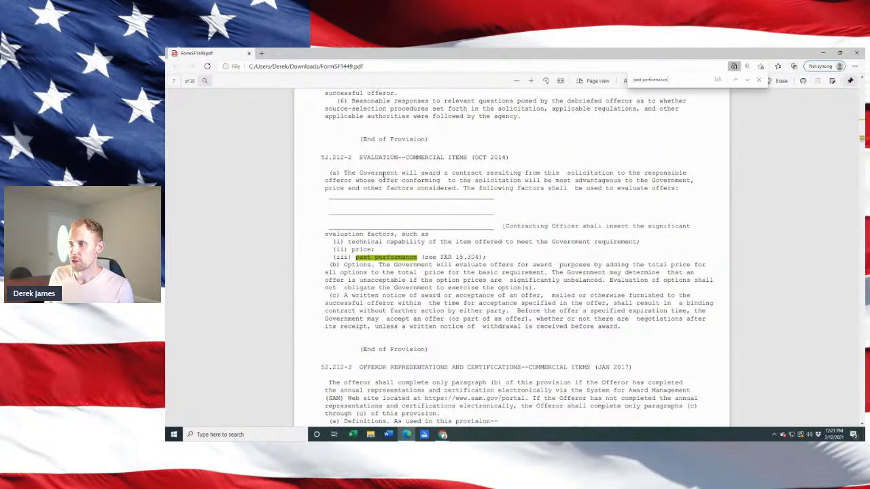
Highlight the heading "52.212-2 EVALUATION--COMMERCIAL ITEMS (OCT 2014)" and check the text that precedes it.
left_click_drag(322, 157, 524, 159)
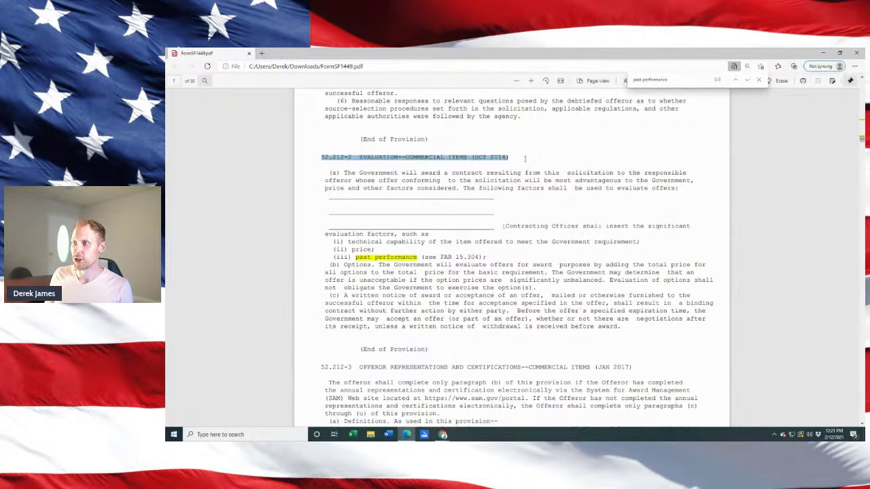
left_click(525, 159)
left_click_drag(320, 155, 508, 159)
left_click(536, 165)
scroll(536, 164, "up", 5)
scroll(561, 256, "up", 10)
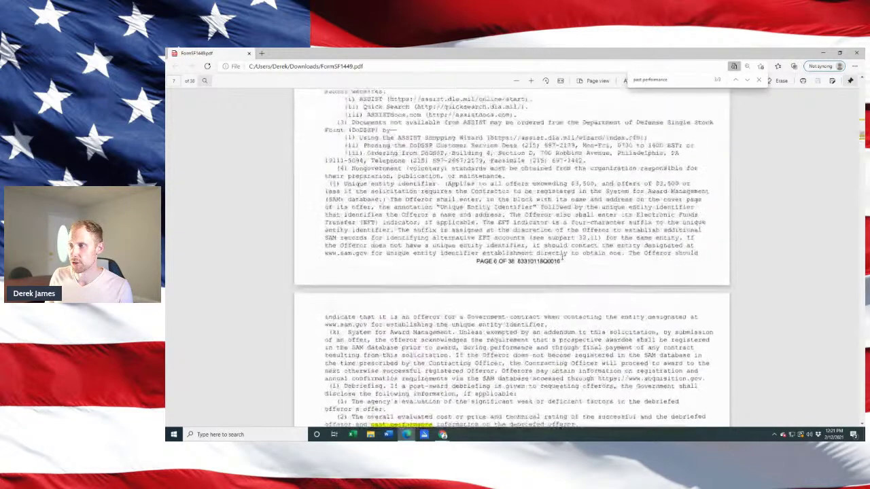
scroll(588, 269, "down", 10)
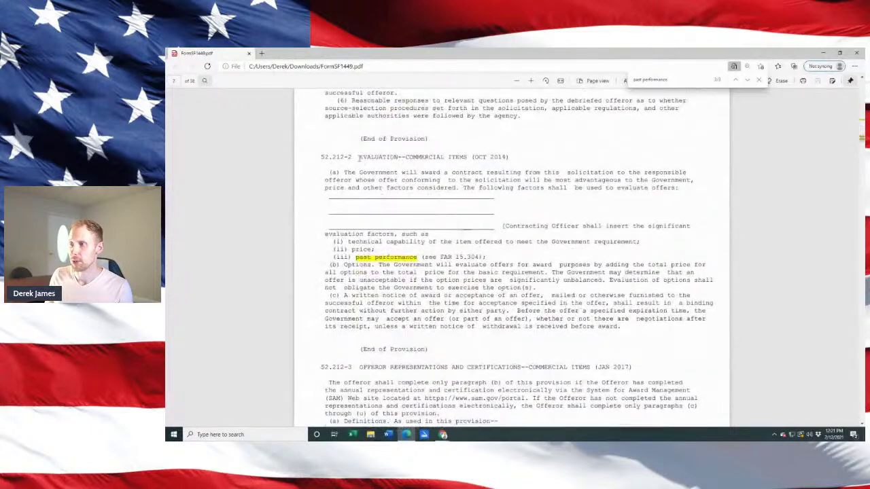
Highlight the evaluation title and its factors for technical capability and past performance, and read the provisions that follow.
left_click_drag(358, 157, 484, 158)
left_click(401, 236)
left_click_drag(334, 240, 593, 243)
left_click(348, 252)
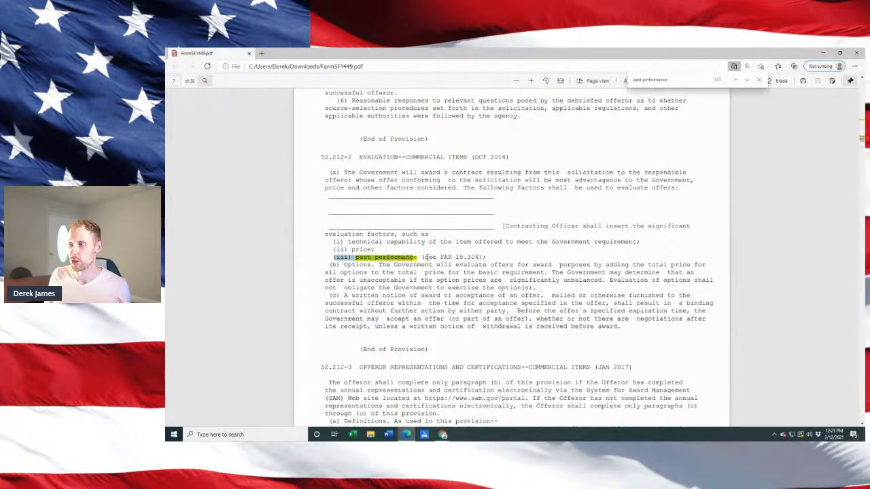
scroll(373, 207, "down", 3)
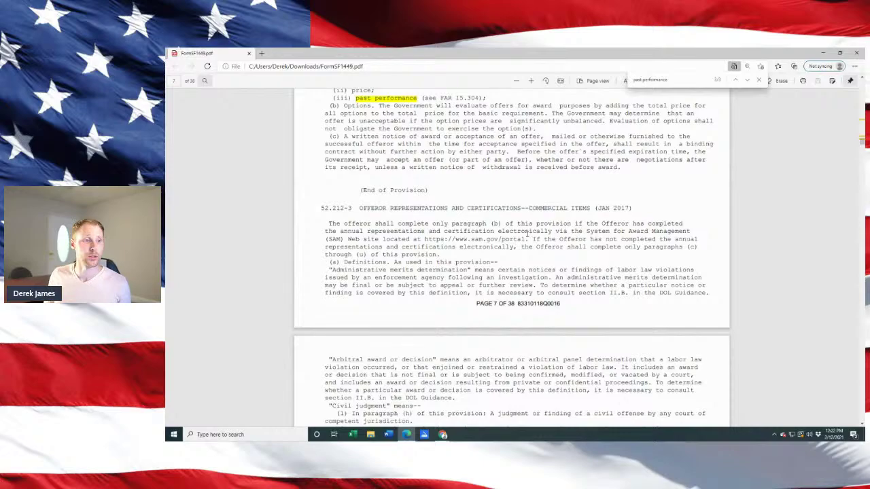
scroll(467, 232, "up", 3)
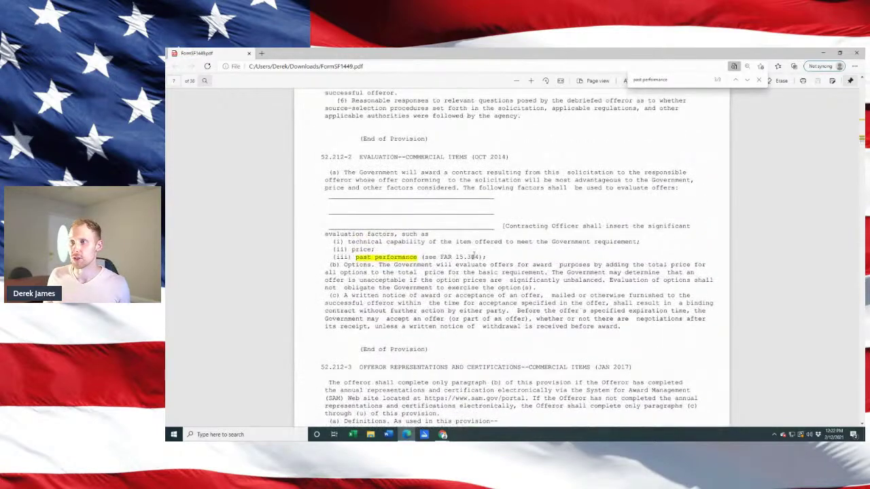
Skim the remaining provisions of the FormSF1449 solicitation and close the PDF.
scroll(703, 256, "down", 6)
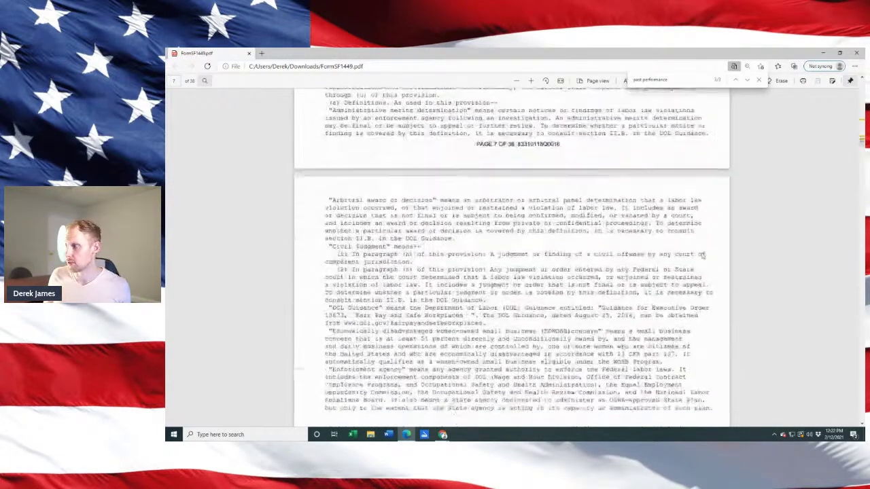
left_click_drag(862, 144, 861, 221)
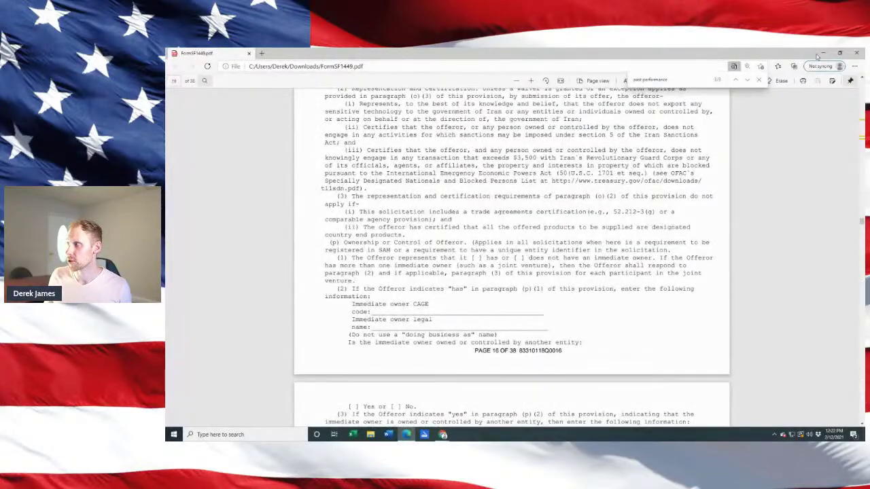
scroll(643, 132, "up", 10)
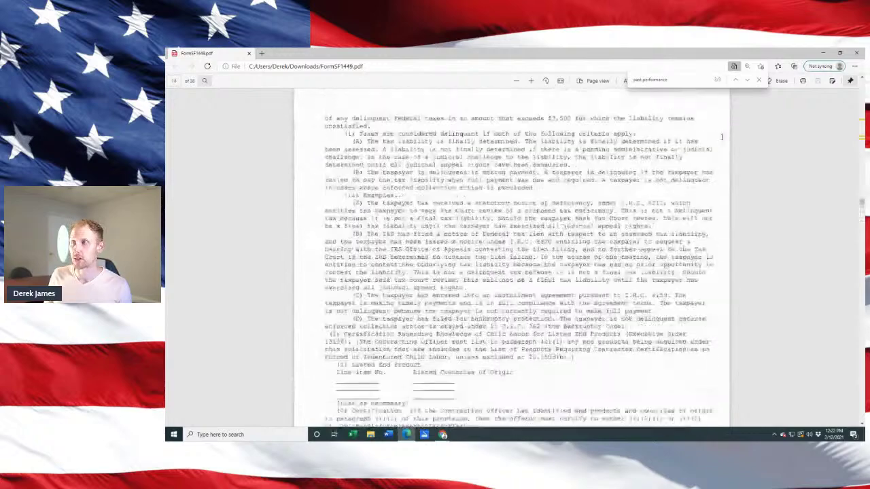
left_click(858, 52)
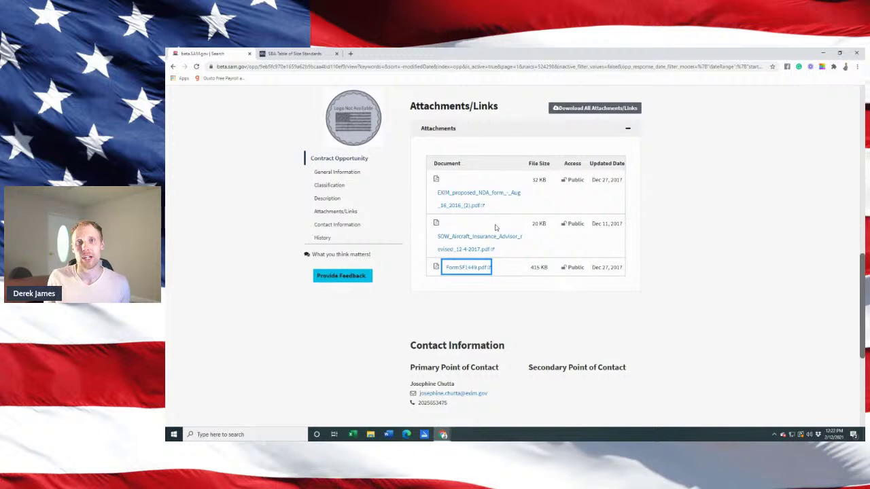
Review the top of the EXIM Insurance Advory Service notice and consult the insurance NAICS codes in the SBA size standards table.
left_click(777, 242)
scroll(747, 285, "up", 2)
scroll(745, 288, "up", 8)
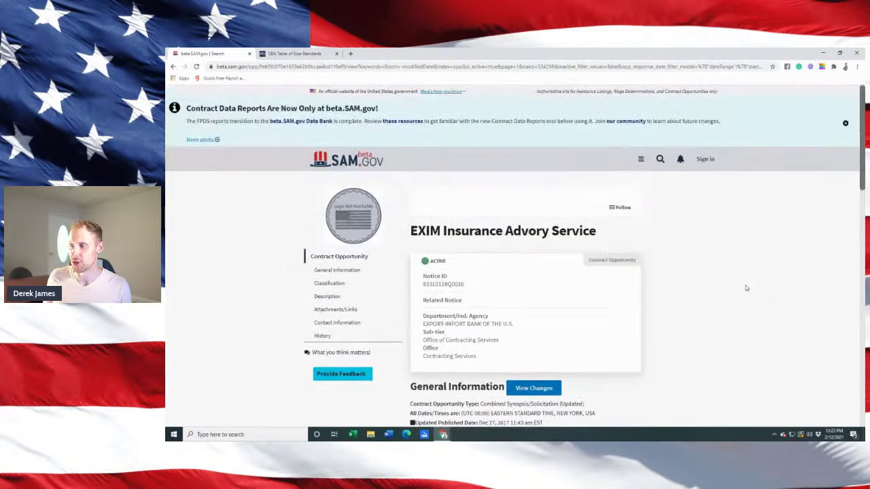
scroll(745, 288, "down", 1)
left_click(295, 53)
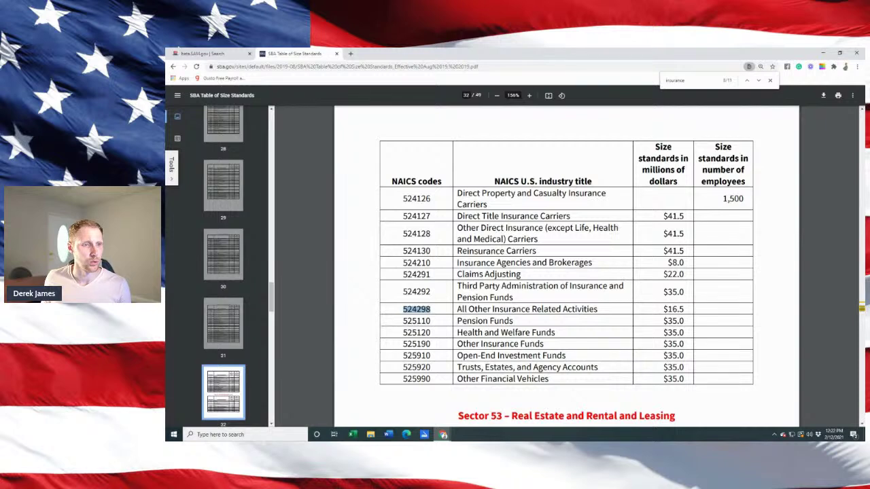
left_click(211, 53)
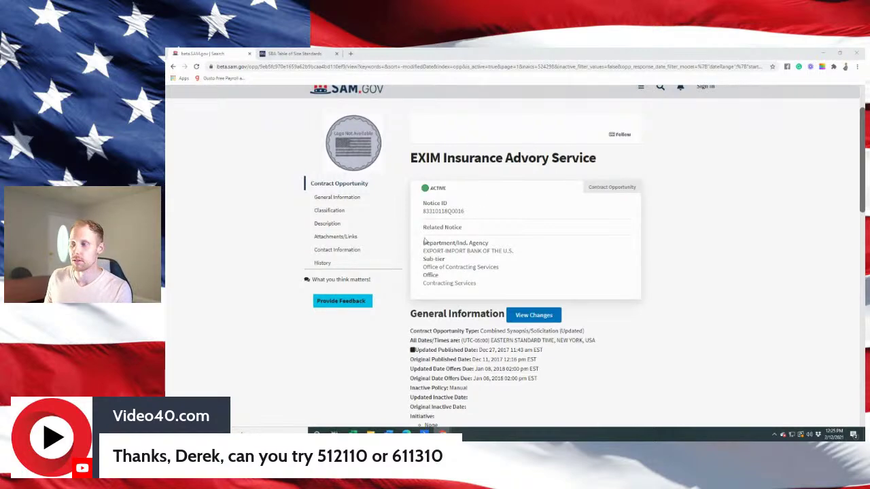
Return to the contract opportunity results and replace the NAICS filter with 512110 - Motion Picture and Video Production.
left_click(174, 67)
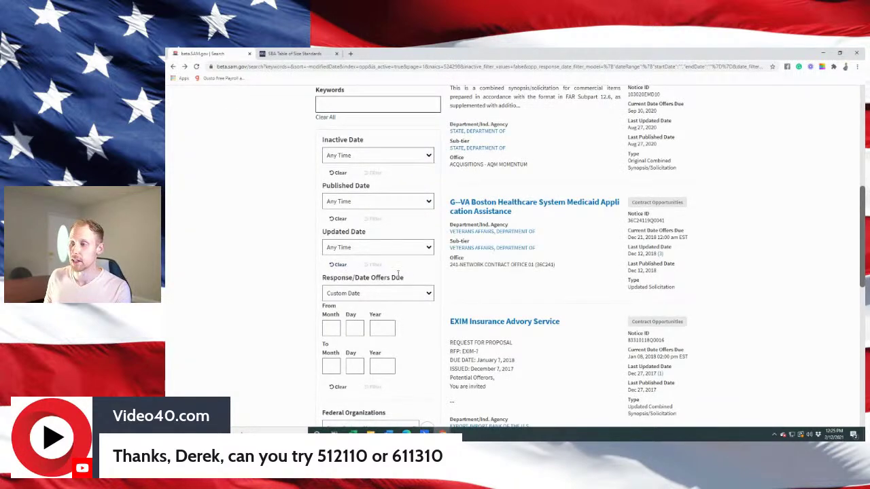
scroll(394, 286, "down", 2)
scroll(391, 297, "down", 1)
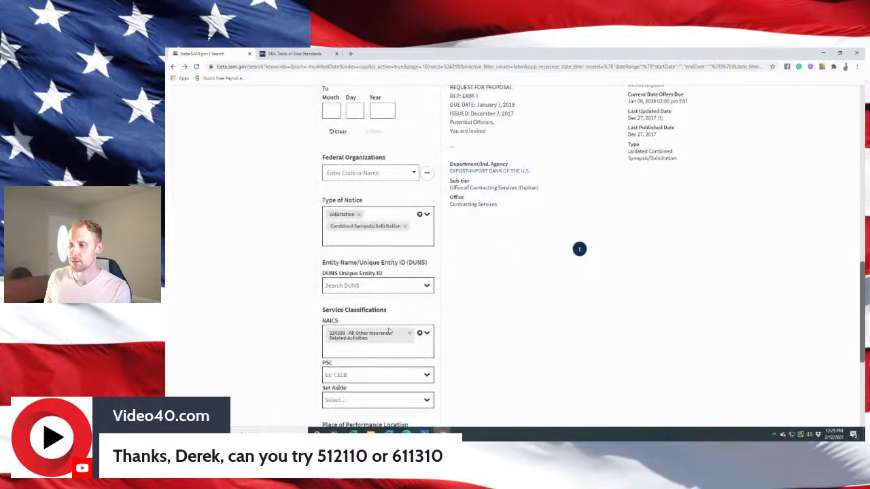
left_click(410, 333)
type("512110")
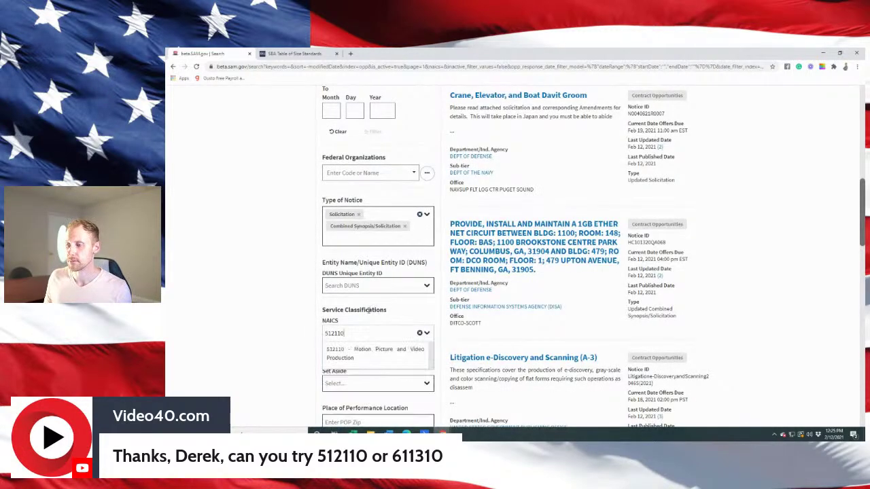
left_click(379, 350)
Filter the opportunities by a custom offers-due date range from 2/12/2021 to 4/12/2021.
scroll(711, 325, "up", 3)
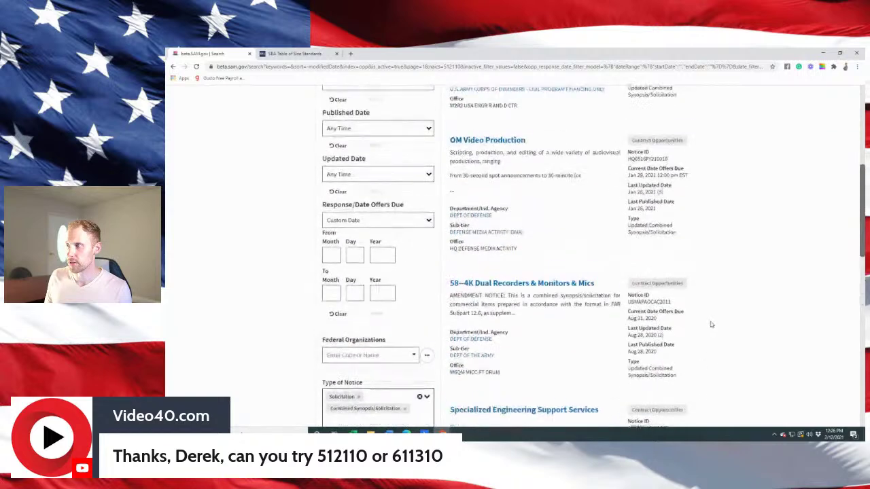
scroll(711, 325, "down", 3)
scroll(388, 247, "up", 3)
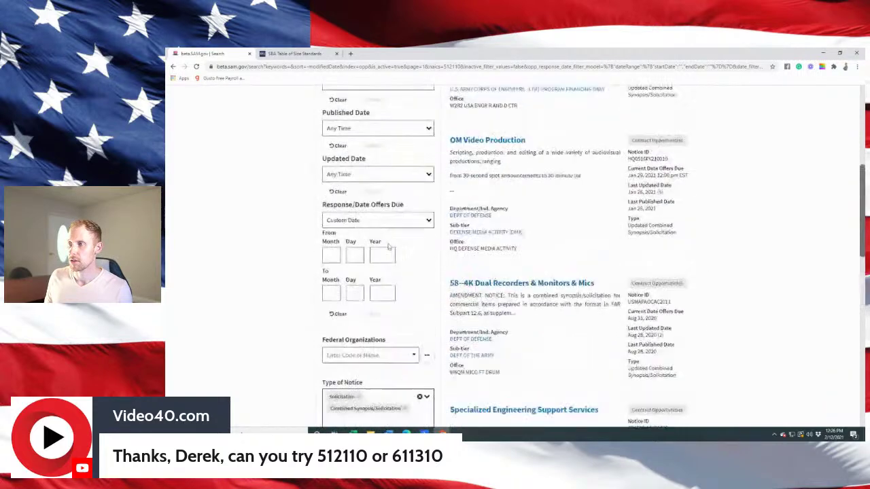
left_click(337, 256)
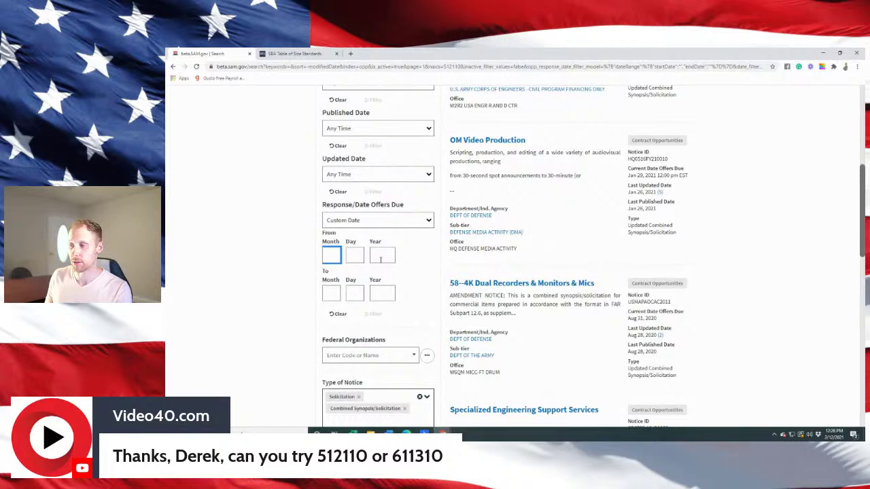
type("21")
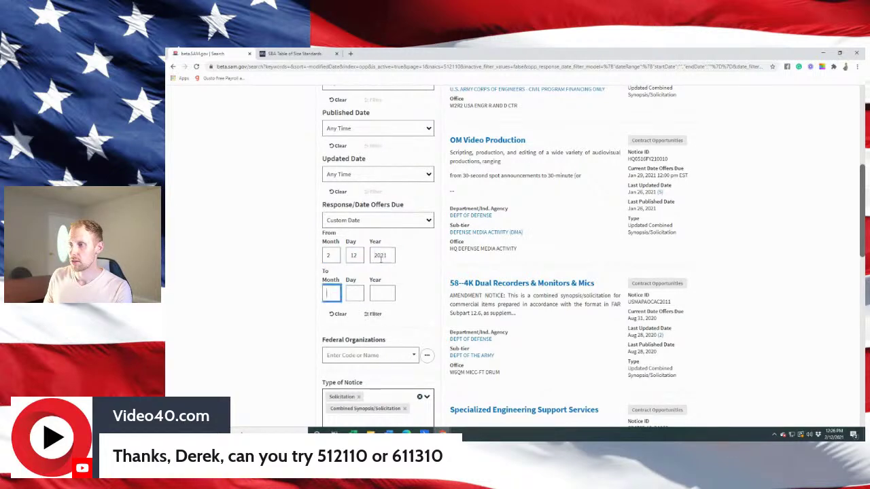
type("220214122021")
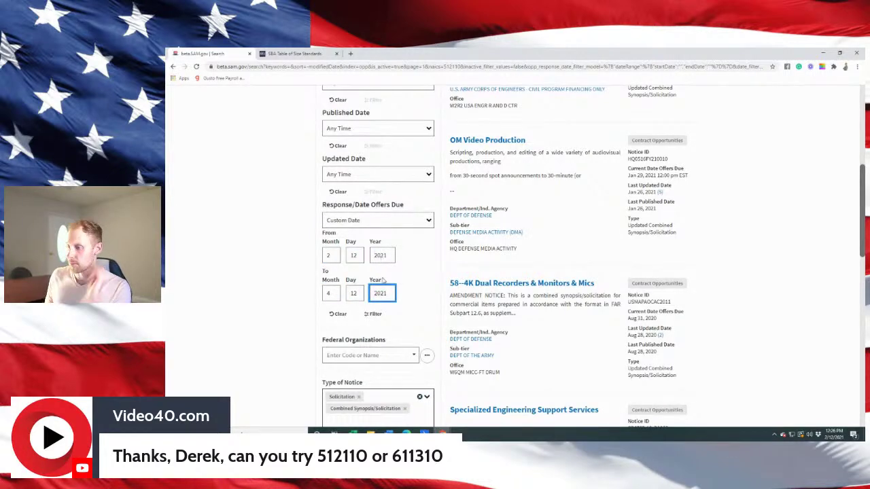
left_click(374, 314)
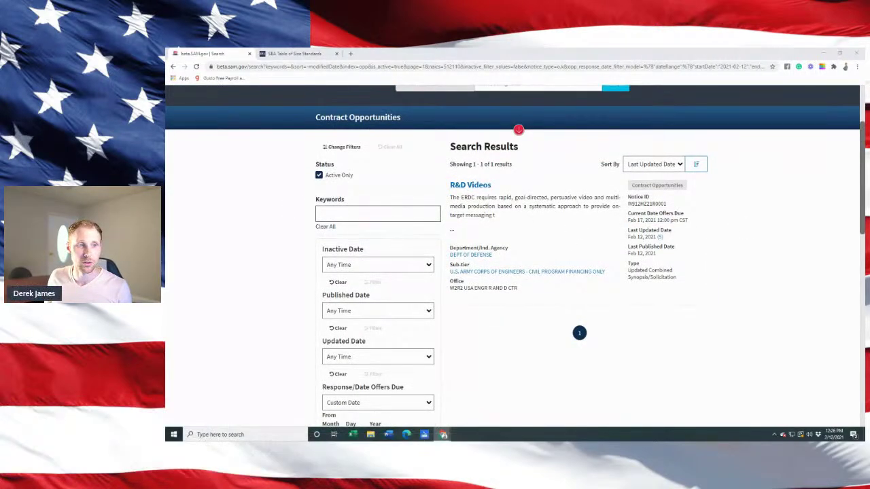
Open the R&D Videos opportunity and look over its attachments and description.
left_click(470, 185)
scroll(606, 246, "down", 12)
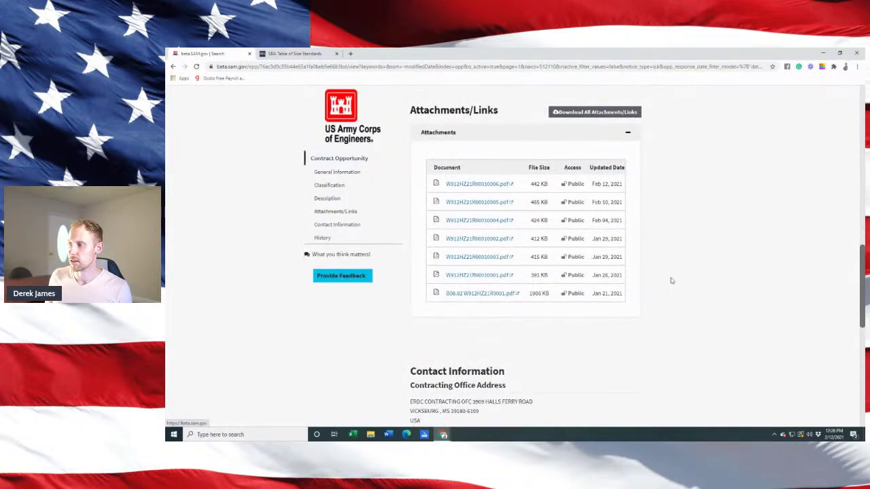
scroll(655, 280, "up", 1)
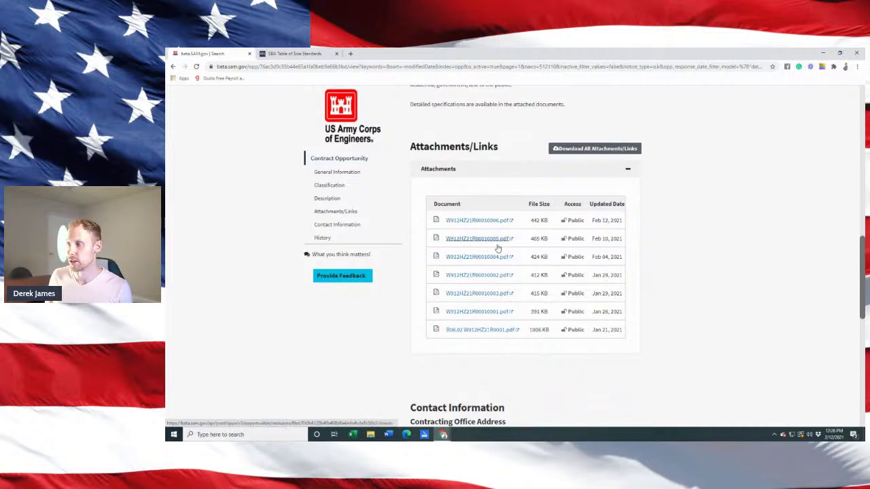
scroll(517, 230, "up", 1)
scroll(517, 230, "down", 1)
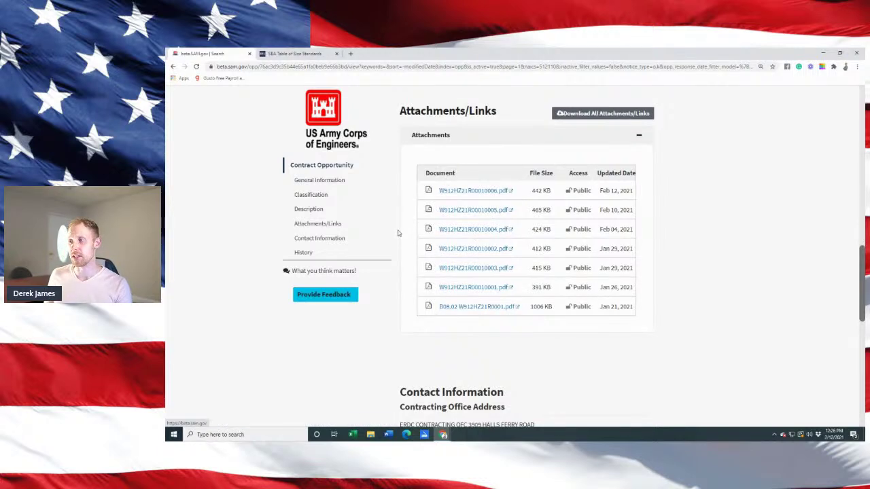
scroll(397, 233, "up", 1)
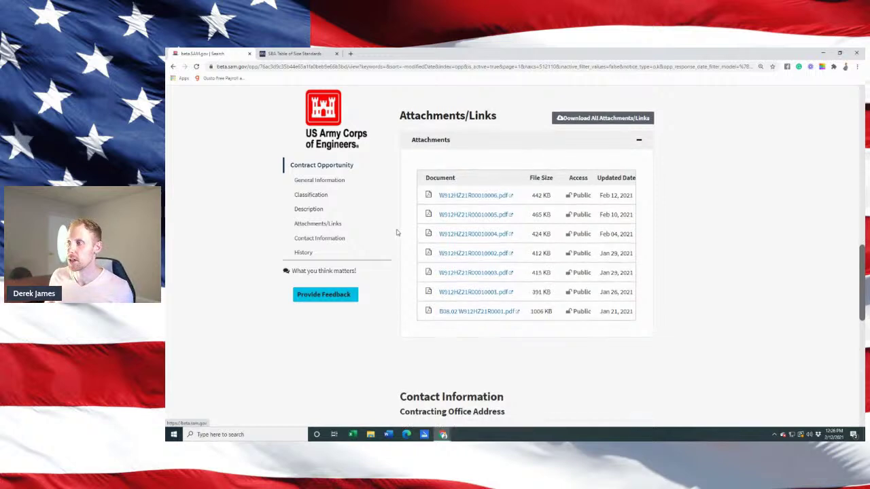
scroll(397, 232, "up", 3)
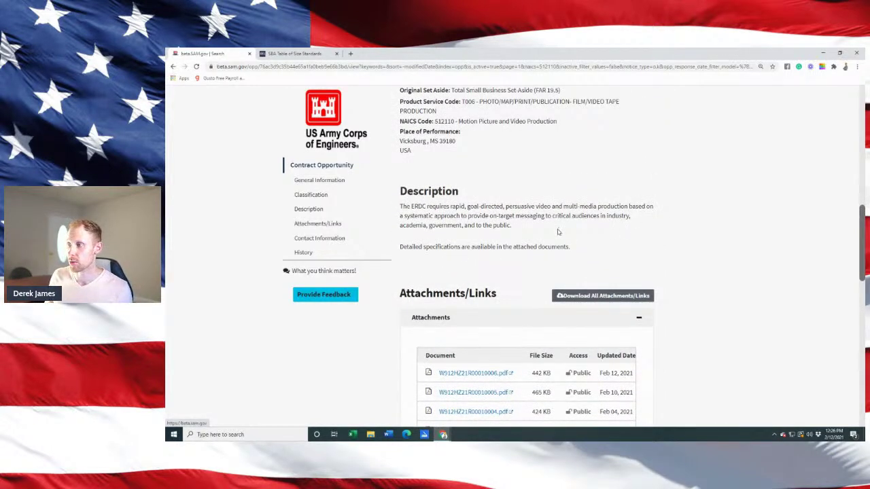
Highlight and read the Description paragraph on ERDC's video and multi-media production needs.
left_click_drag(399, 187, 599, 233)
left_click(598, 235)
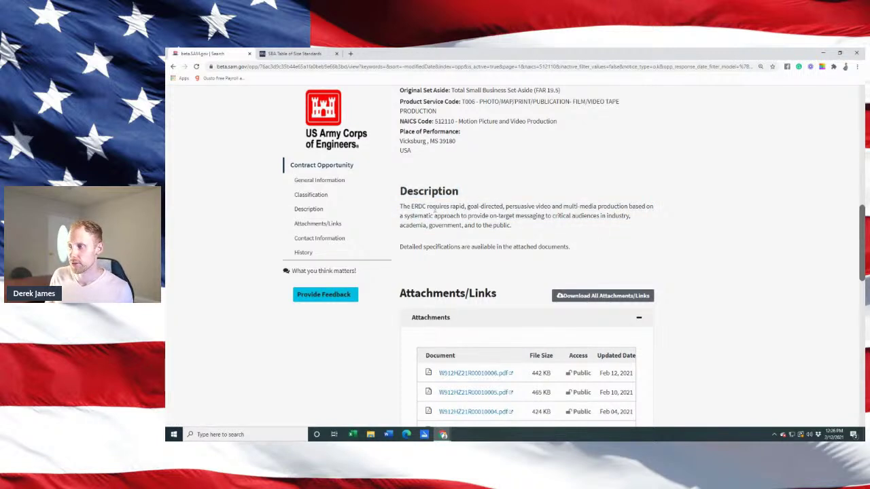
left_click_drag(454, 208, 413, 205)
left_click(519, 227)
left_click(401, 205)
left_click_drag(401, 205, 530, 228)
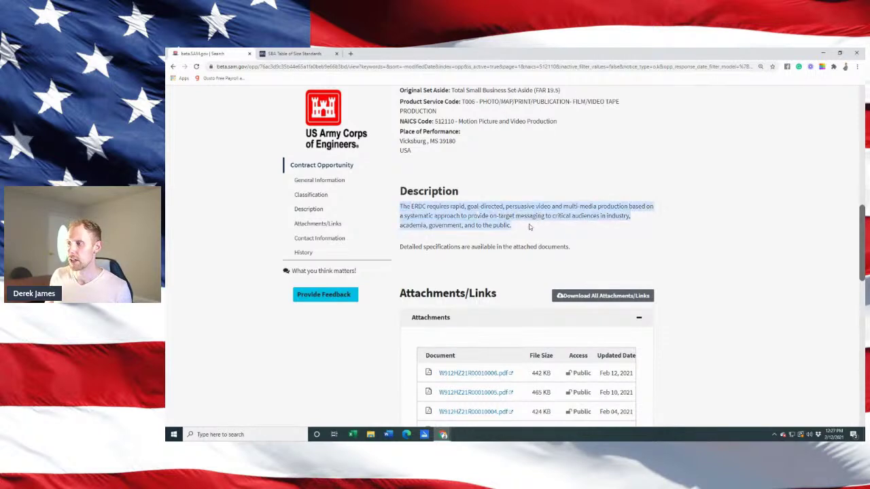
left_click(529, 227)
Check the notice's classification details and open the attachment B08.02 W912HZ21R0001.pdf.
scroll(516, 231, "up", 3)
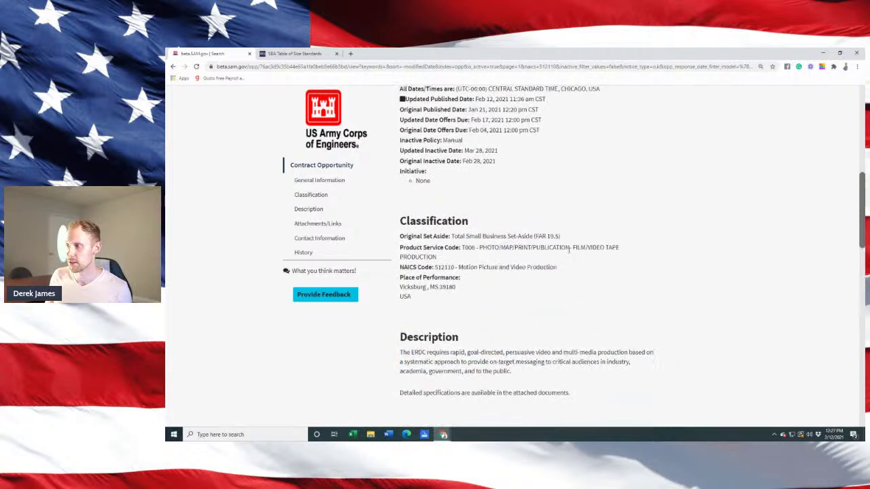
scroll(561, 289, "up", 1)
scroll(552, 289, "down", 6)
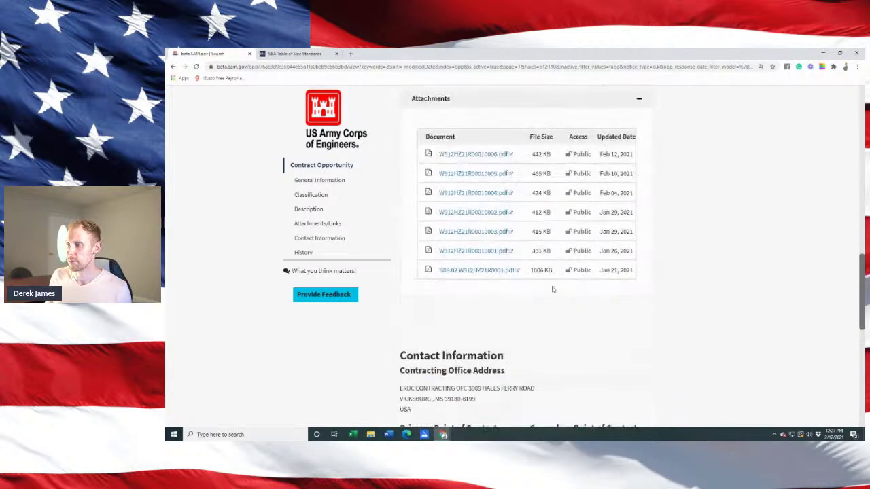
left_click(494, 271)
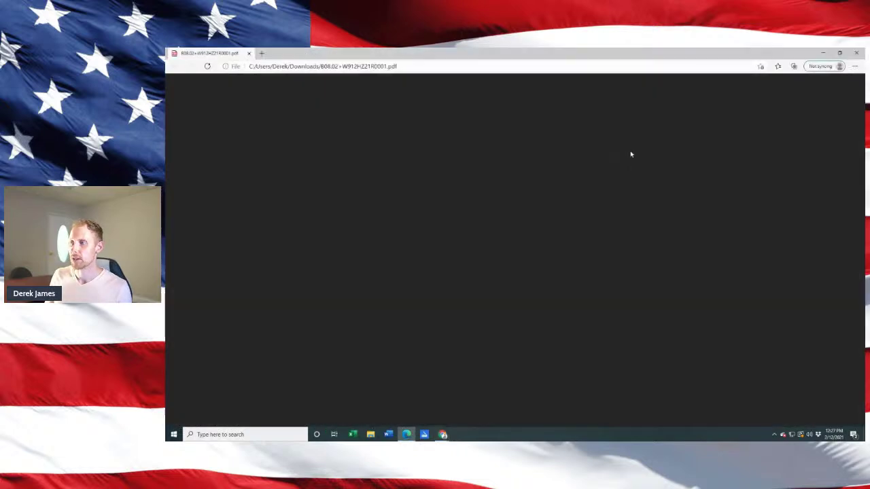
Skim the solicitation PDF, examining the acquisition type, NAICS and set-aside blocks on its first page.
scroll(638, 262, "down", 10)
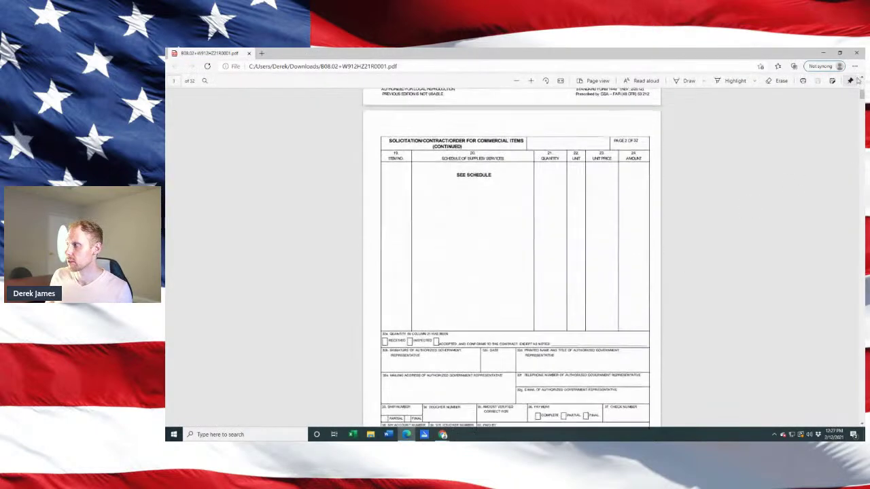
left_click_drag(861, 94, 861, 382)
key("Home")
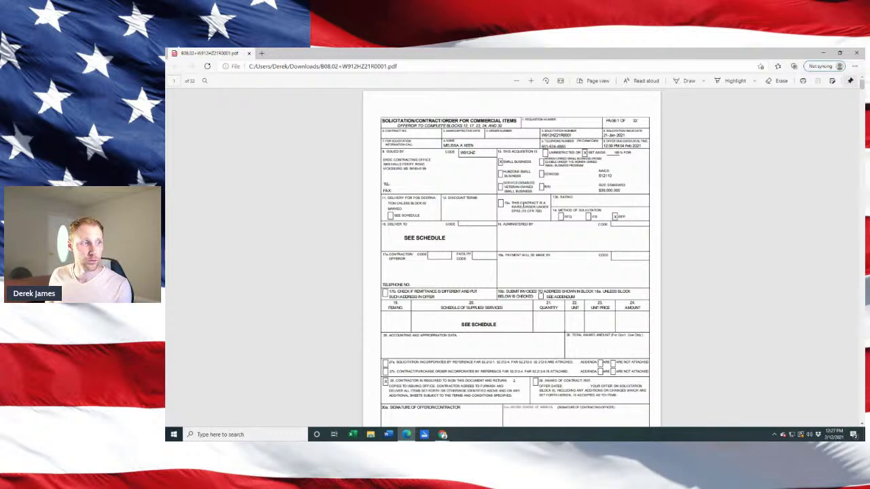
scroll(528, 206, "up", 2, "ctrl")
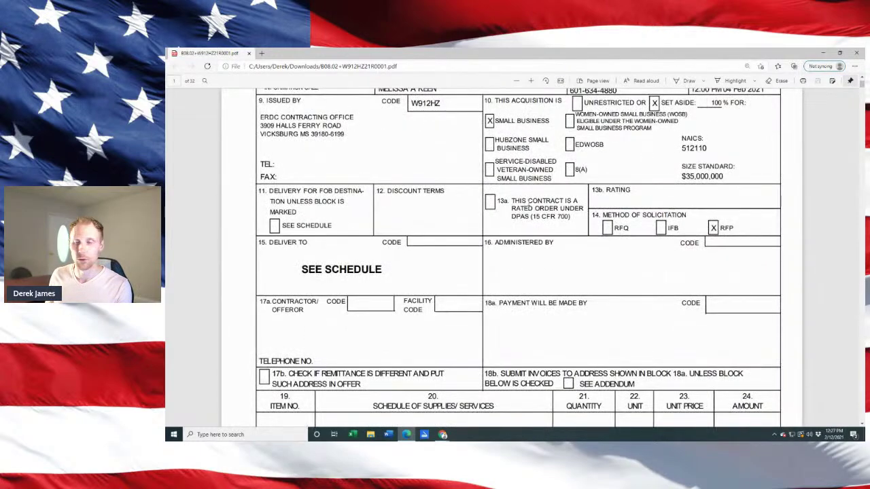
scroll(560, 217, "down", 10)
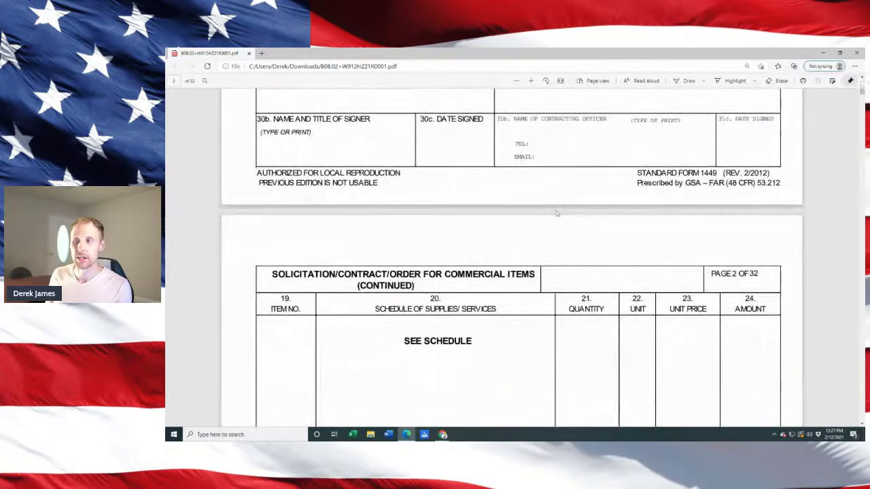
Search the solicitation PDF for "past performance".
key("ctrl+f")
type("p")
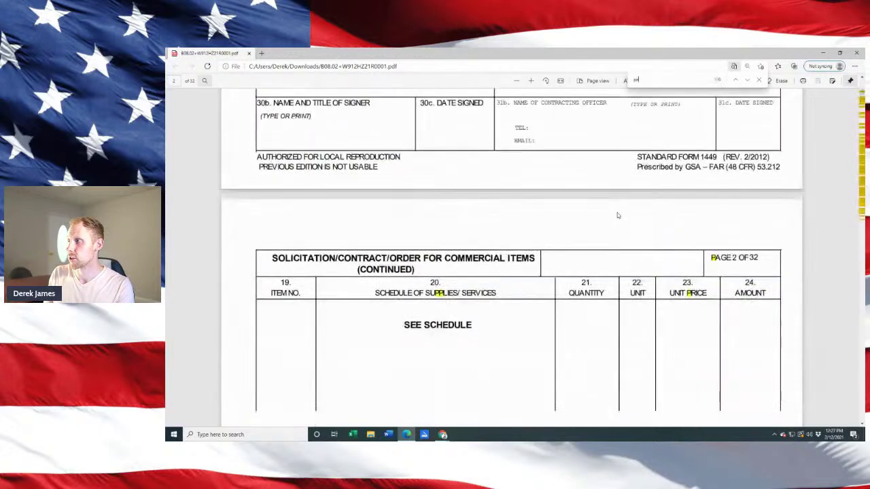
type("ast performance")
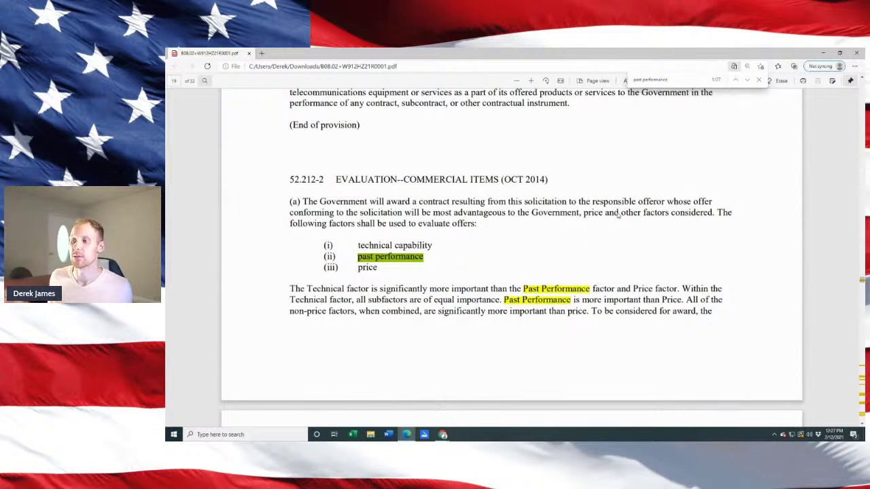
Highlight the 52.212-2 evaluation heading and the sentence comparing the Technical factor with Past Performance and Price.
left_click_drag(336, 180, 548, 179)
left_click(530, 178)
left_click_drag(327, 180, 535, 179)
left_click(547, 178)
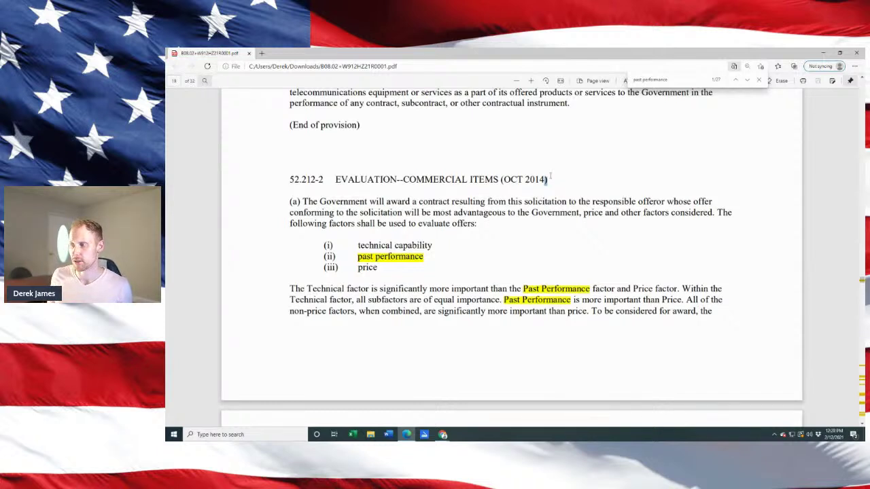
left_click_drag(307, 289, 659, 282)
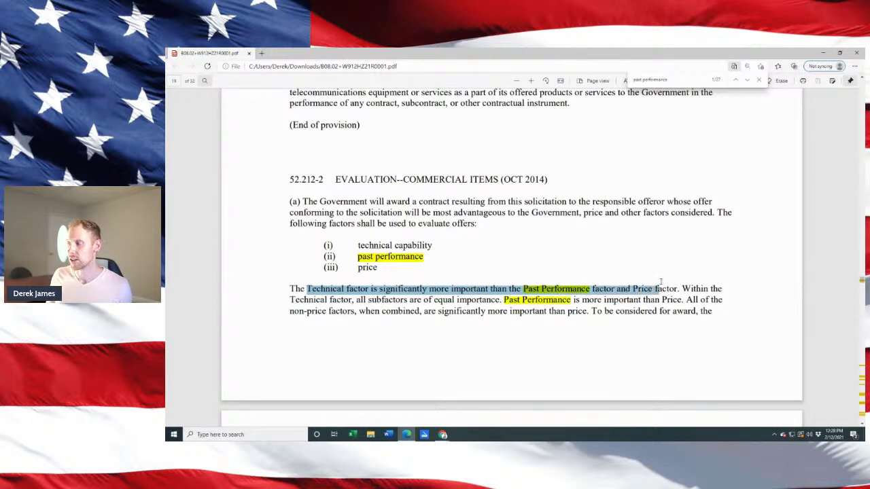
left_click(659, 282)
left_click_drag(293, 288, 476, 288)
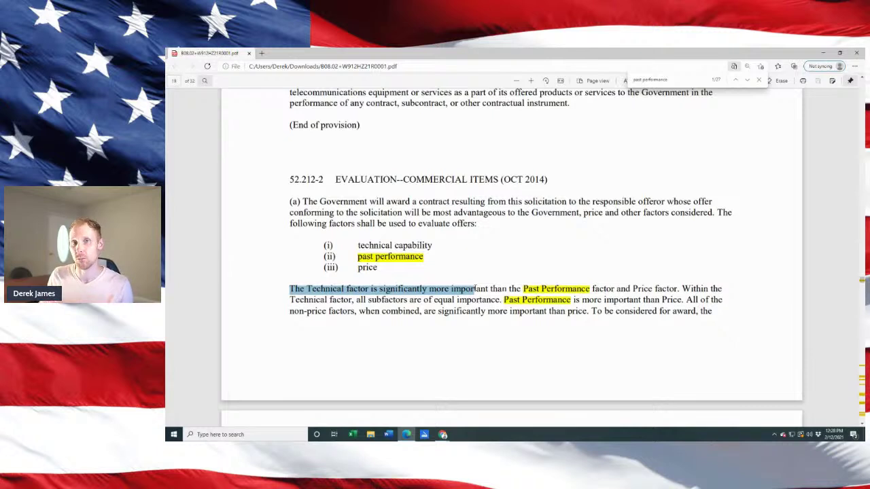
Highlight the wording on the Past Performance and Price factors and read the rest of clause 52.212-2 on page 20.
left_click_drag(502, 289, 678, 289)
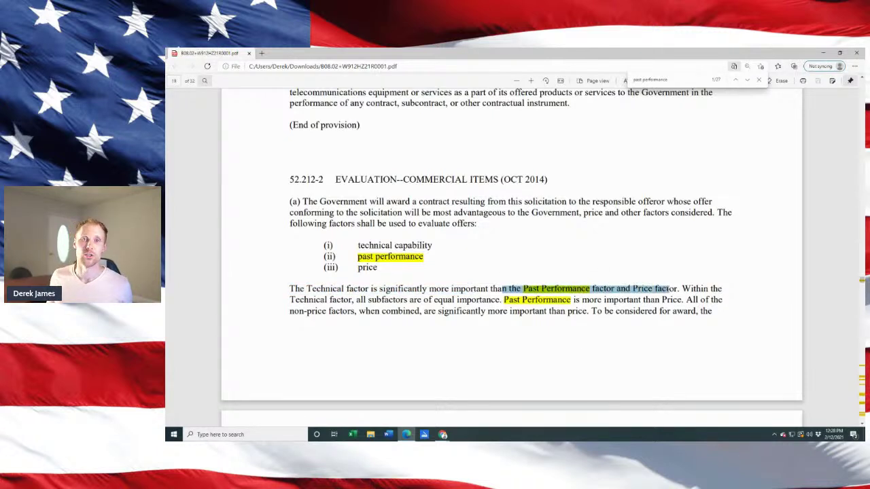
left_click_drag(670, 289, 678, 289)
scroll(612, 279, "down", 4)
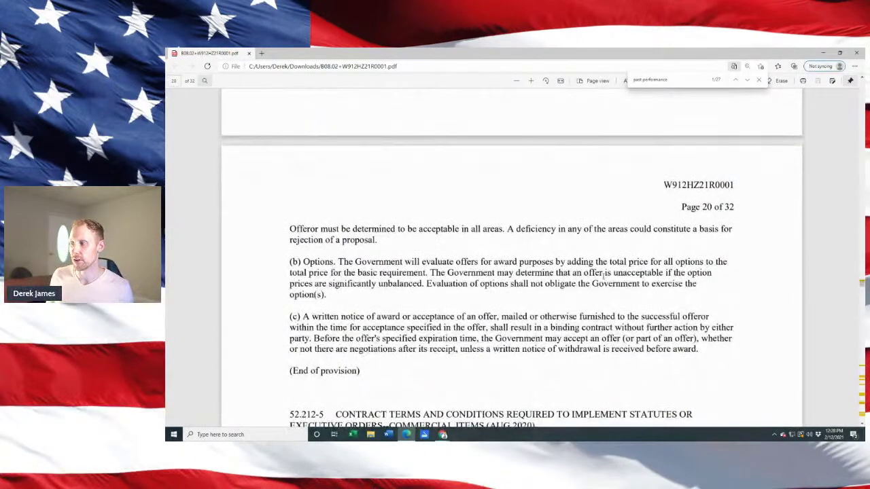
scroll(611, 271, "up", 3)
left_click(636, 203)
scroll(625, 217, "down", 2)
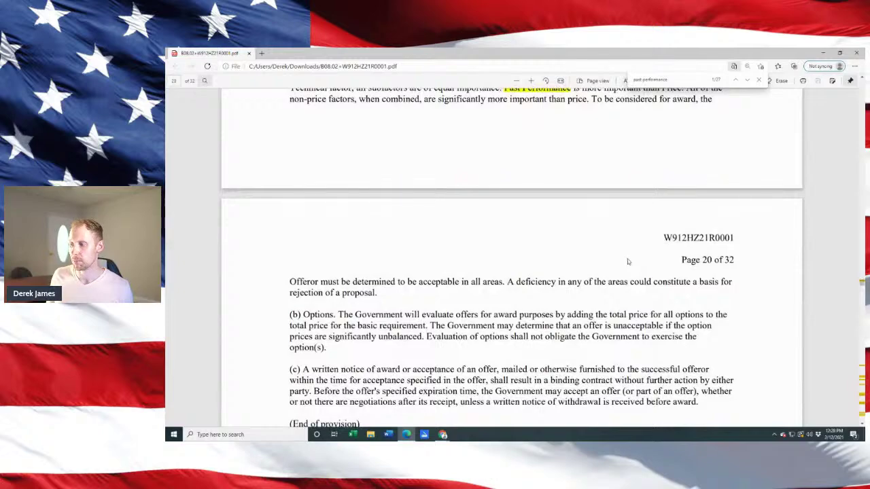
scroll(627, 263, "down", 2)
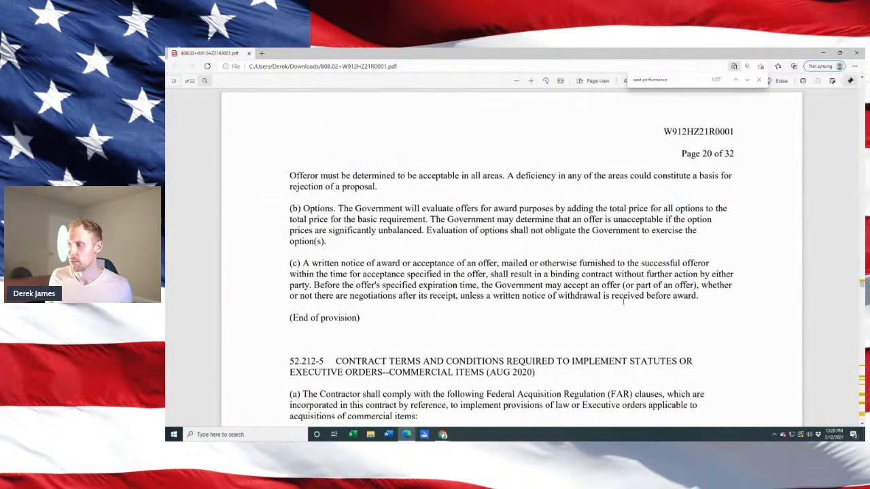
scroll(620, 302, "up", 3)
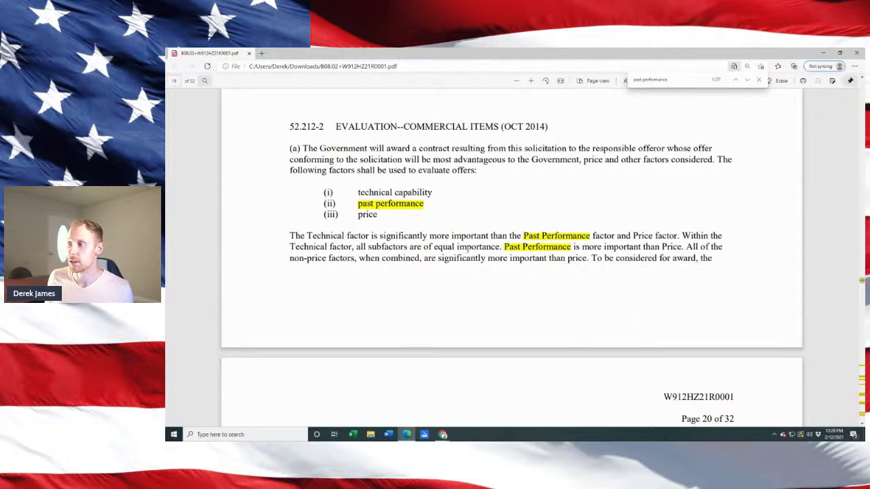
Highlight the technical capability and past performance entries in the list of evaluation factors.
left_click_drag(433, 192, 343, 170)
left_click(400, 239)
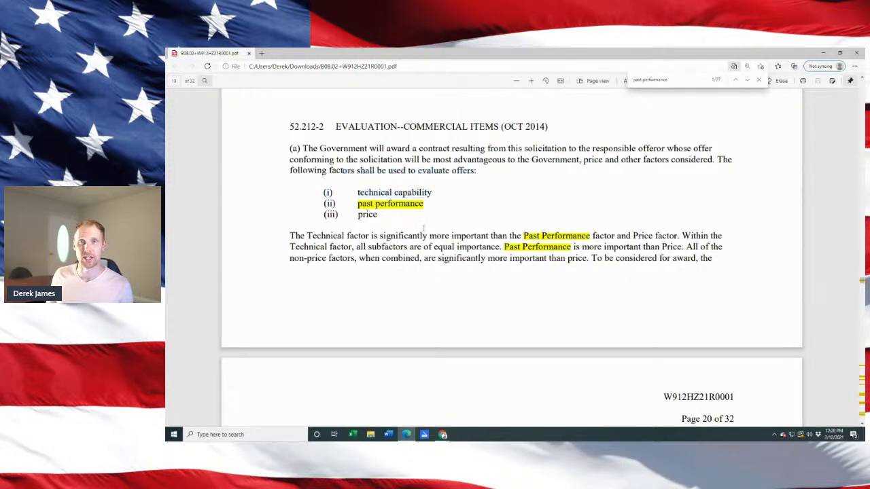
left_click_drag(393, 204, 324, 204)
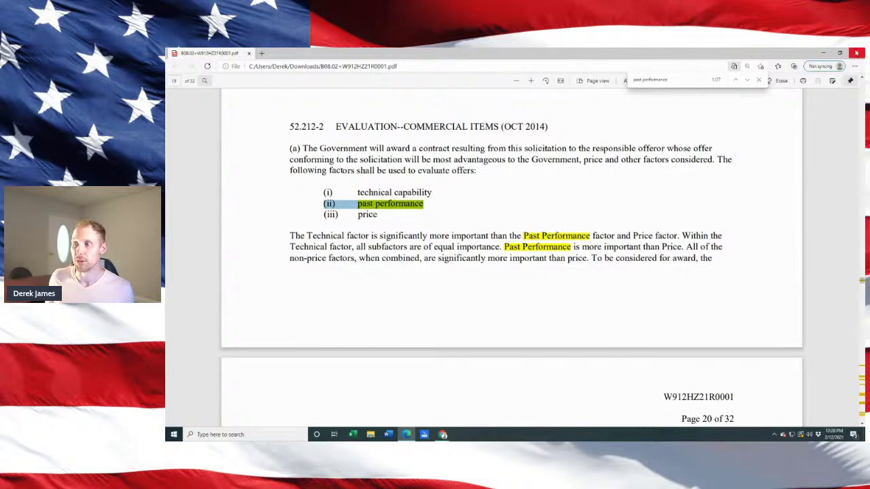
left_click_drag(668, 79, 632, 79)
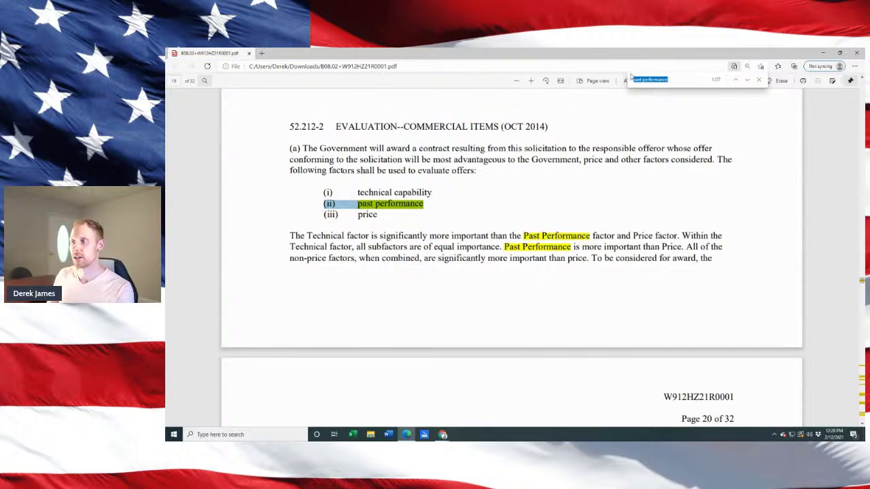
left_click(231, 110)
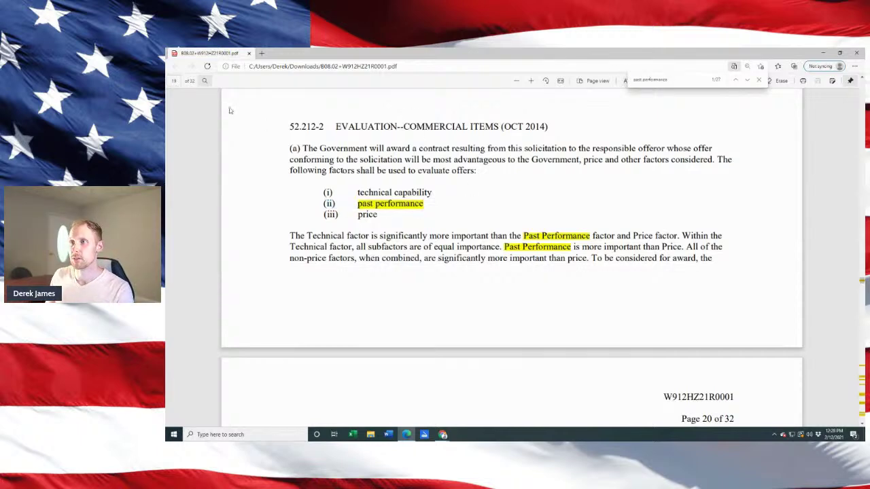
Close the solicitation PDF and review the R&D Videos notice's attachments, description and general information.
left_click(859, 53)
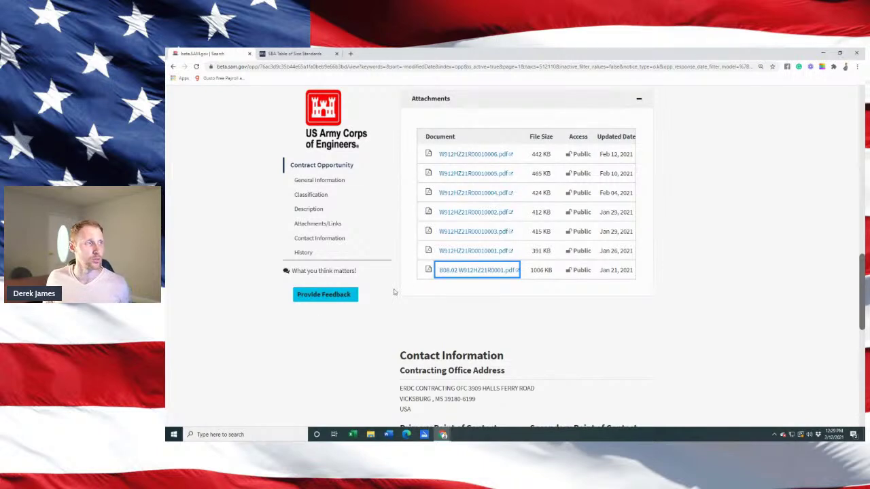
scroll(394, 292, "up", 1)
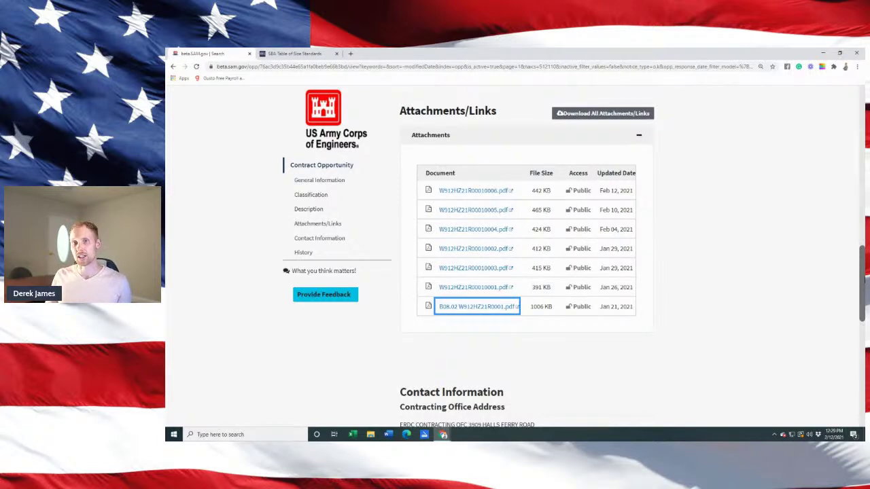
key("Home")
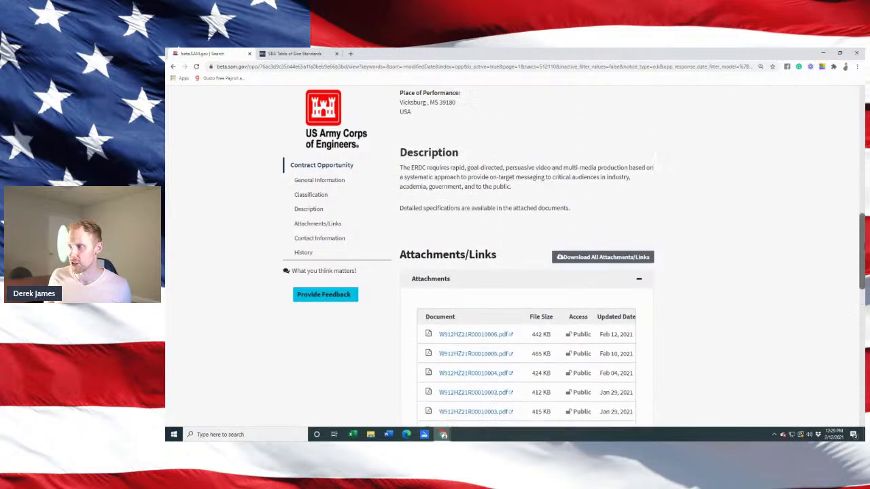
scroll(815, 205, "down", 3)
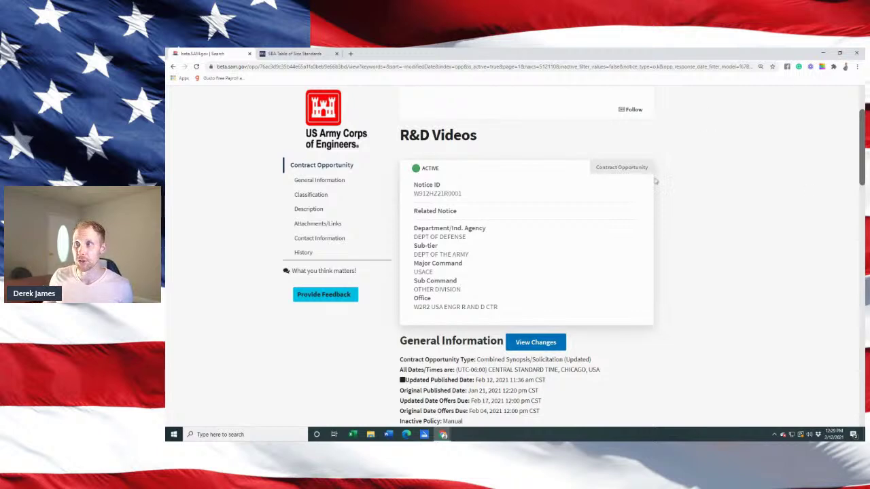
Return to the beta.SAM.gov home page and run a blank search limited to Contract Opportunities.
scroll(811, 207, "up", 5)
left_click(313, 166)
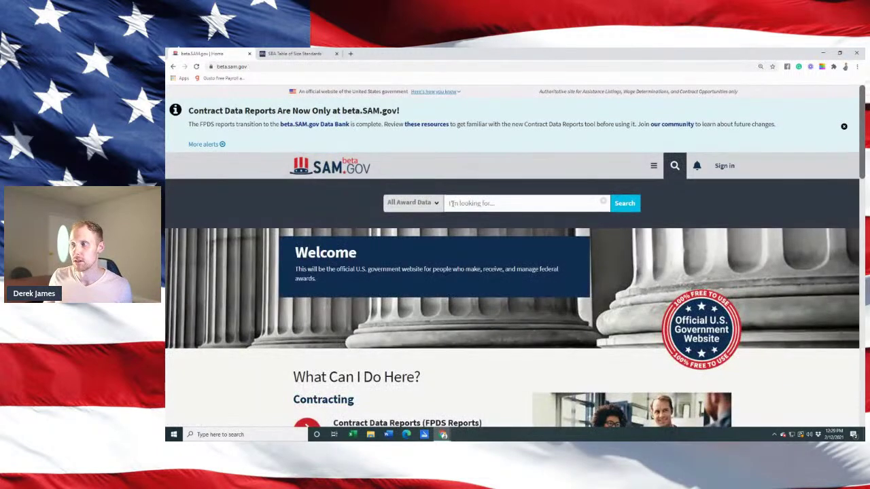
left_click(412, 203)
left_click(418, 231)
left_click(623, 204)
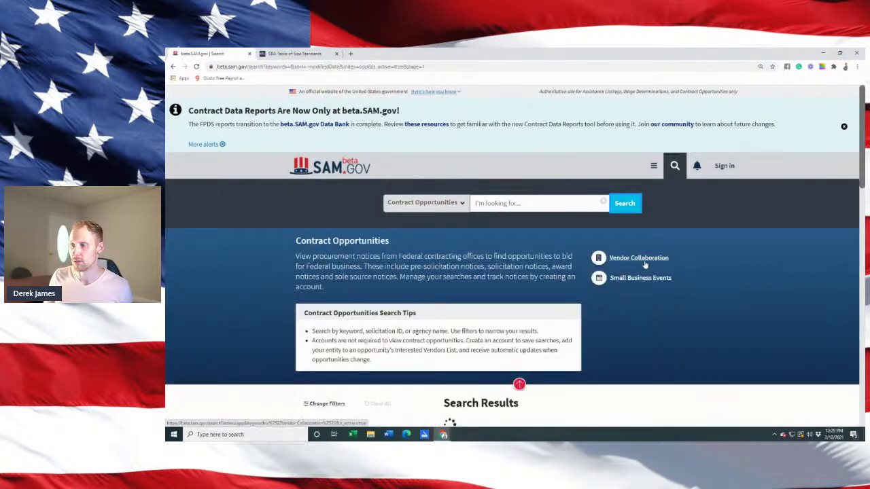
Look through the available search filters and the unfiltered contract opportunity listings.
scroll(277, 267, "down", 5)
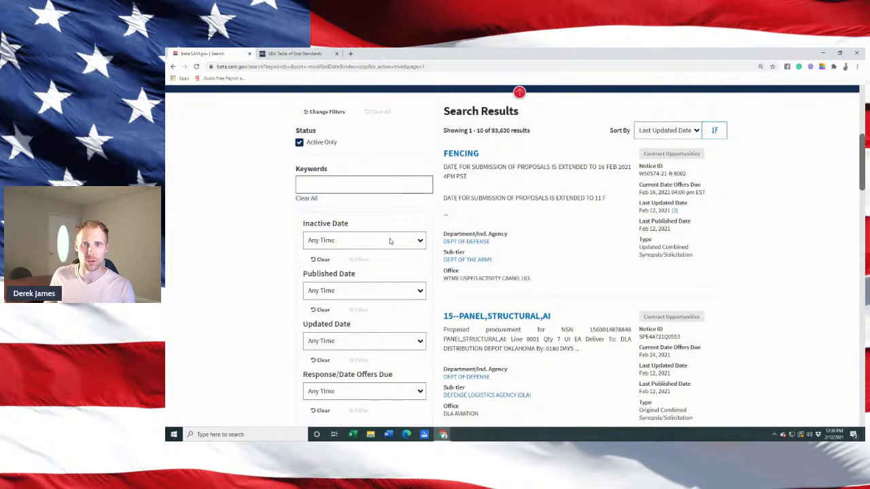
scroll(419, 260, "down", 4)
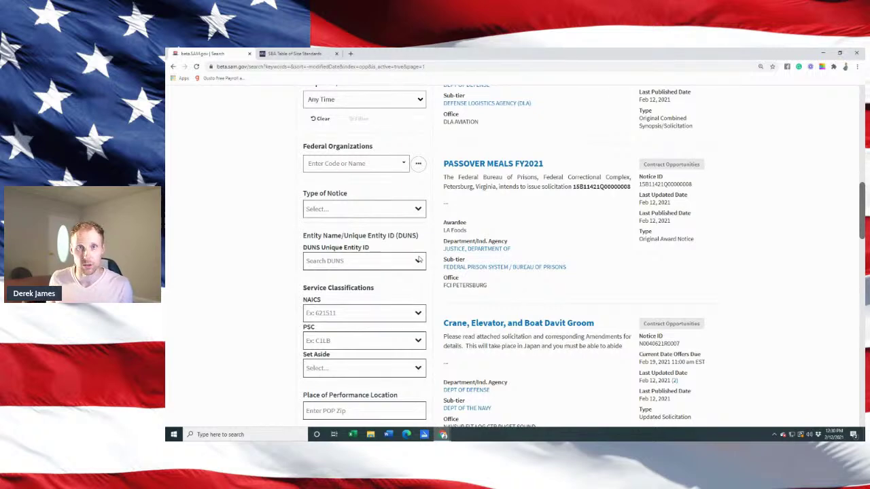
scroll(863, 212, "down", 1)
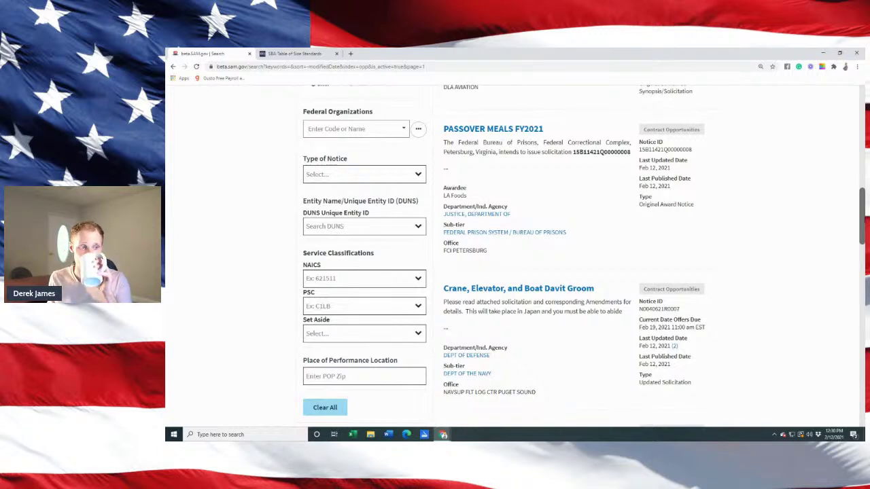
scroll(577, 258, "down", 3)
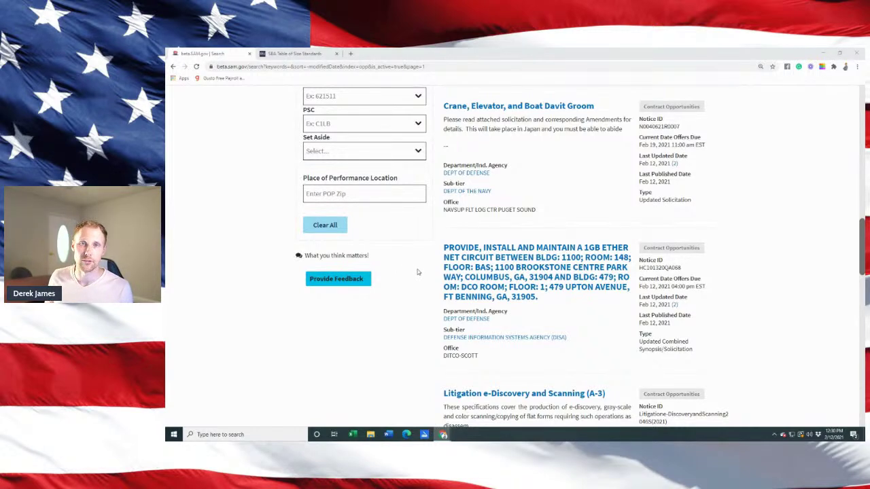
scroll(423, 293, "up", 1)
scroll(422, 297, "up", 10)
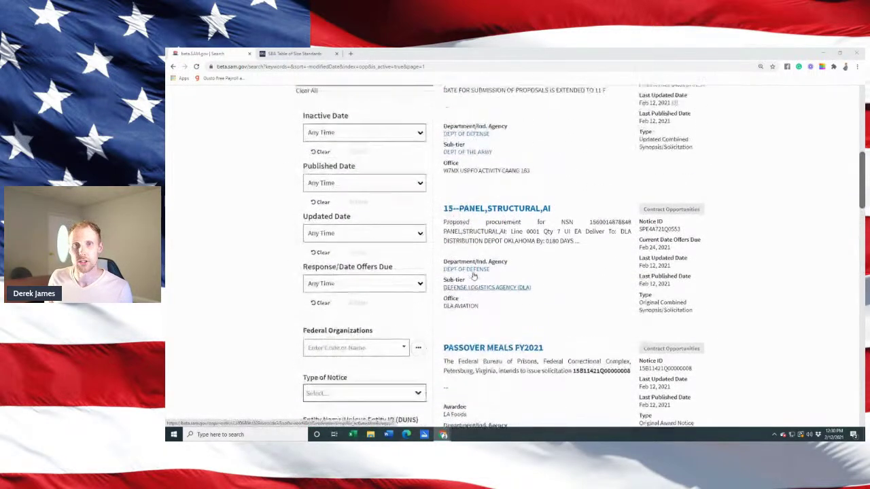
scroll(827, 146, "up", 3)
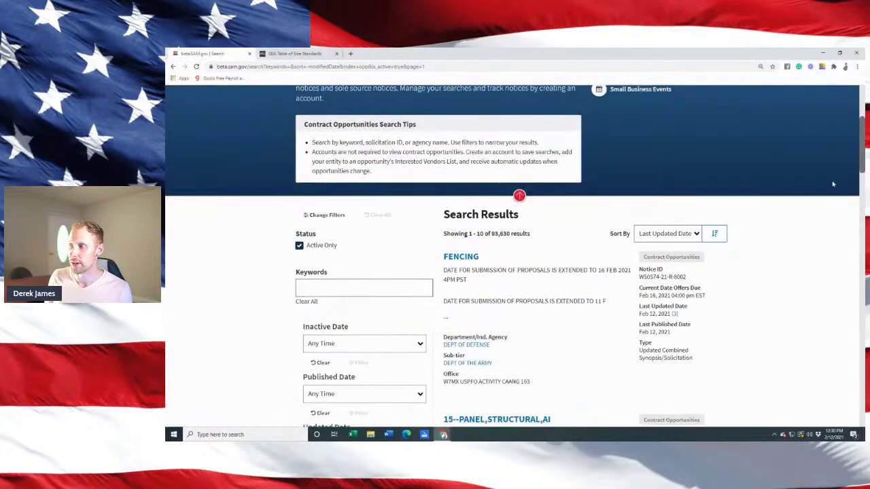
scroll(726, 254, "down", 1)
scroll(720, 255, "down", 2)
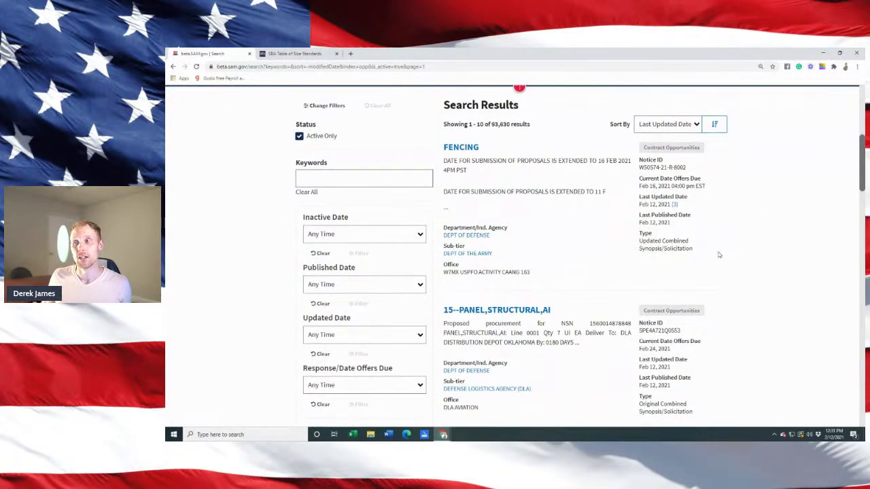
scroll(574, 238, "down", 4)
scroll(544, 275, "down", 5)
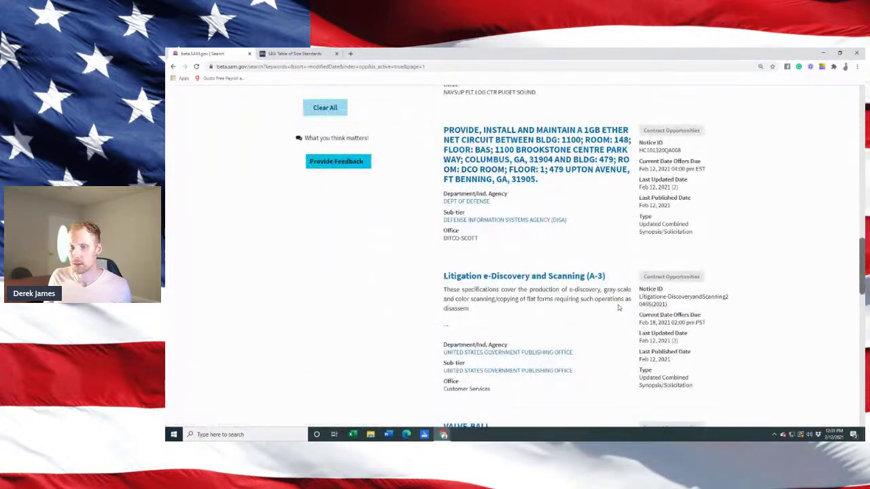
scroll(578, 292, "down", 2)
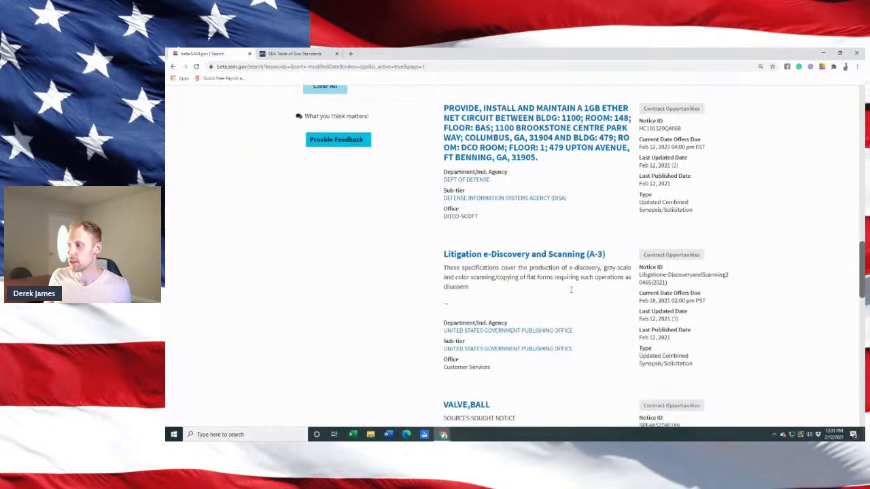
scroll(569, 289, "up", 2)
scroll(564, 285, "down", 2)
scroll(563, 286, "up", 10)
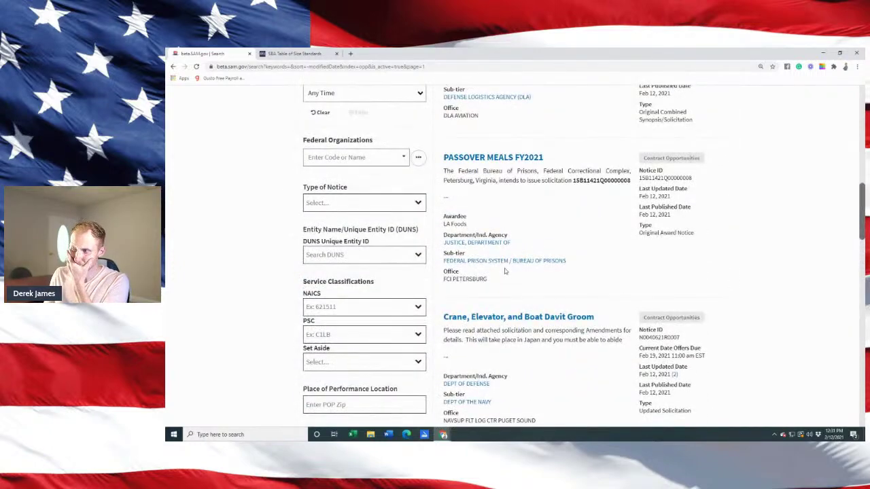
scroll(566, 214, "up", 5)
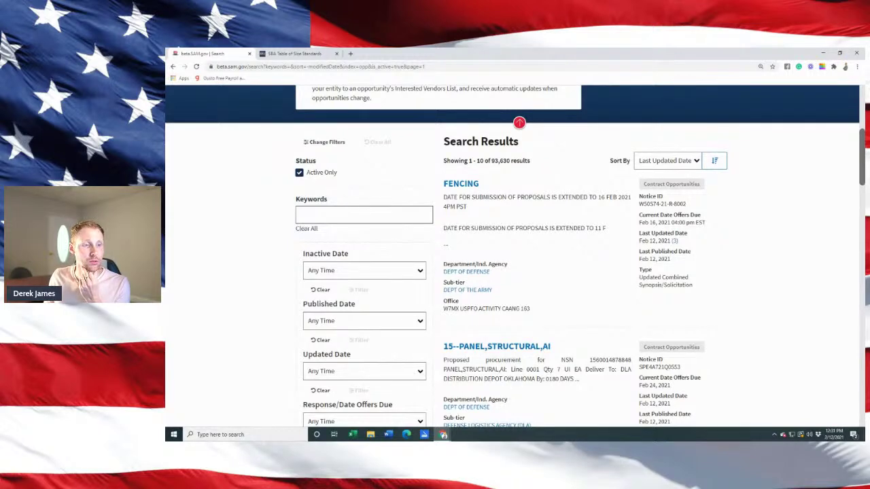
Filter the opportunities by NAICS code 541519 - Other Computer Related Services.
scroll(360, 237, "down", 5)
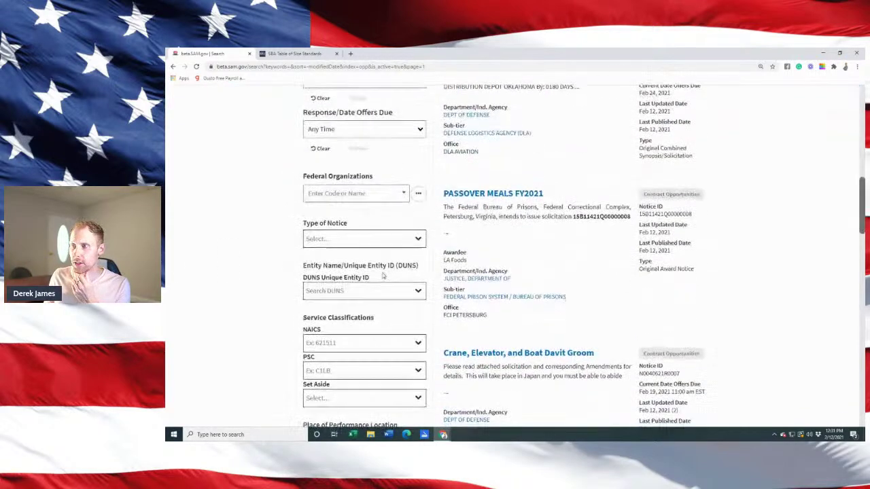
left_click(360, 235)
type("541516")
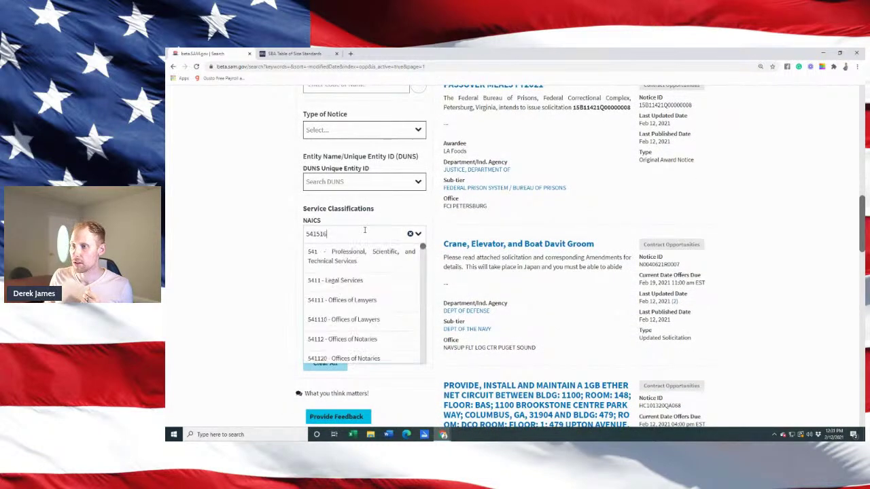
key("BackSpace")
type("9")
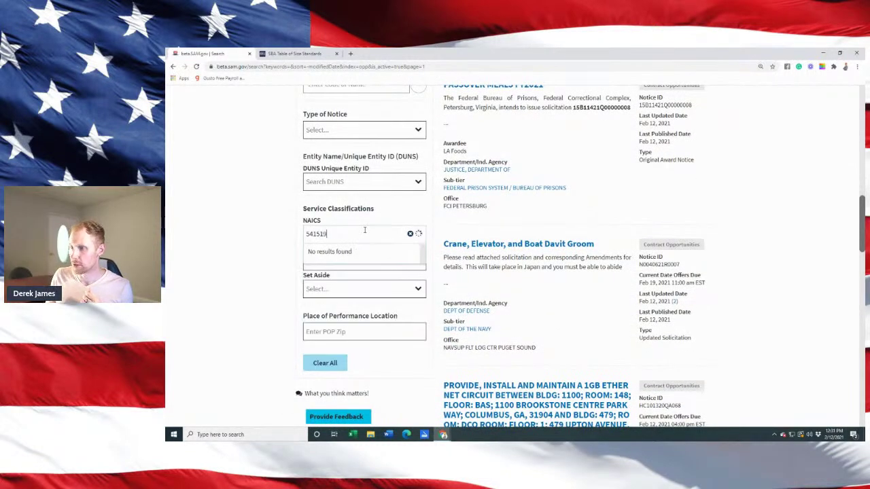
left_click(365, 251)
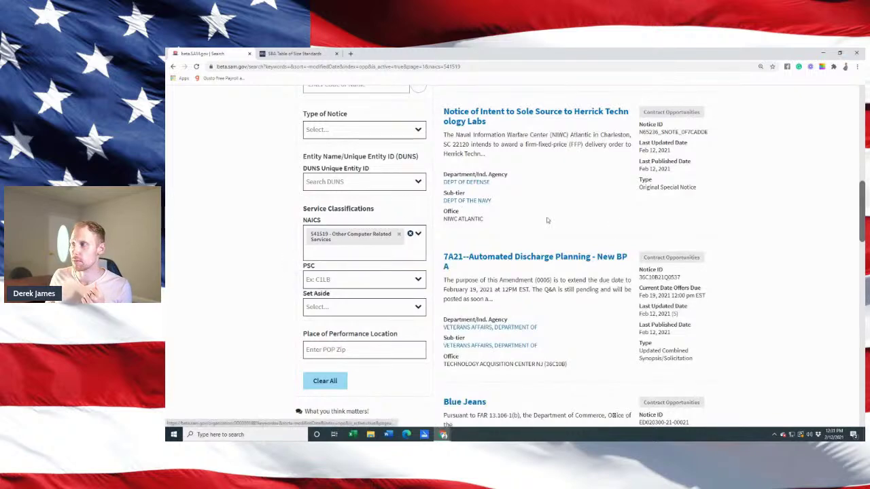
Limit the notice types to Solicitation and Combined Synopsis/Solicitation.
scroll(286, 260, "up", 4)
scroll(474, 273, "down", 3)
scroll(381, 347, "down", 1)
scroll(388, 262, "up", 1)
left_click(387, 203)
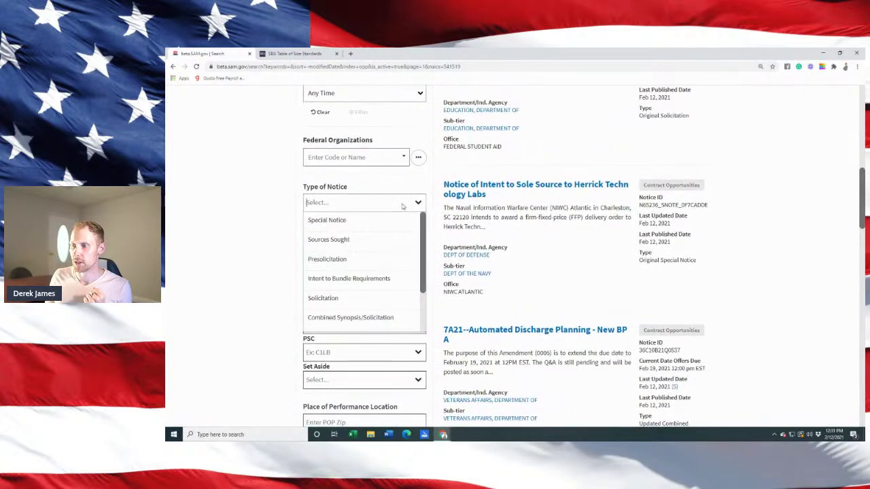
left_click(381, 300)
left_click(351, 330)
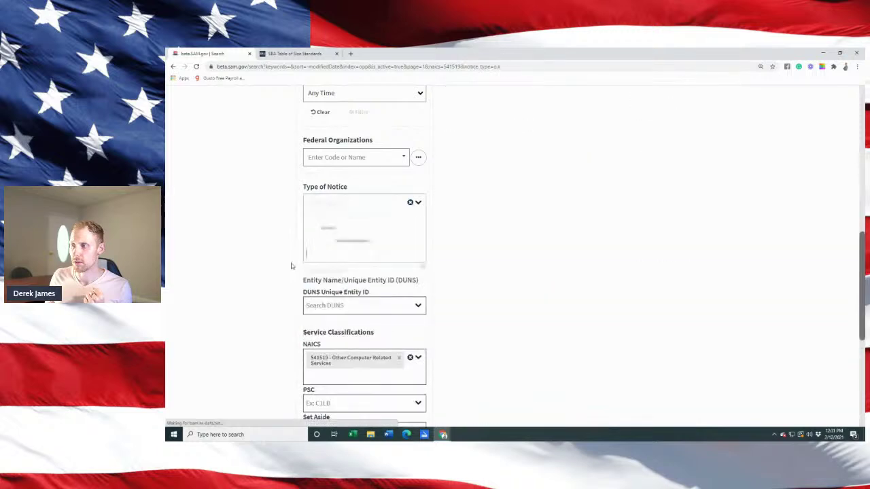
Filter the opportunities to a custom response/offers due date range from 2/12/2021 to 4/12/2021.
scroll(395, 241, "up", 3)
scroll(395, 242, "up", 2)
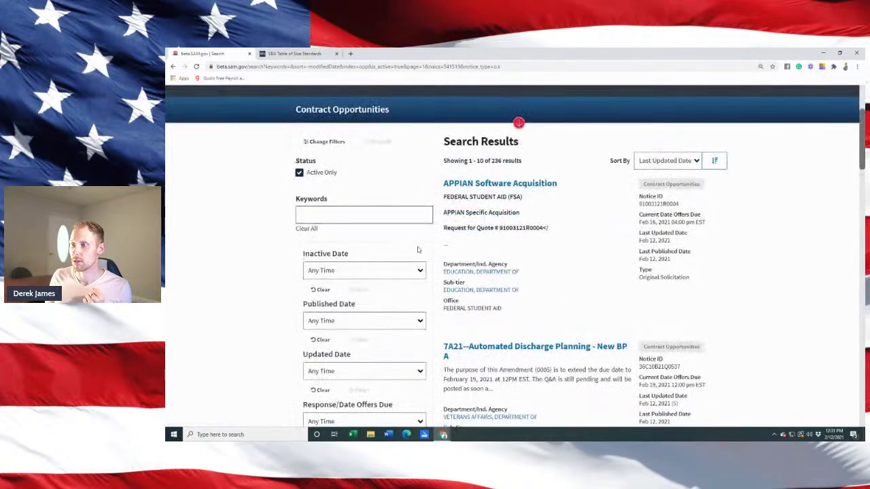
scroll(408, 248, "down", 1)
scroll(400, 335, "down", 1)
left_click(398, 275)
left_click(398, 361)
left_click(316, 310)
type("021220210")
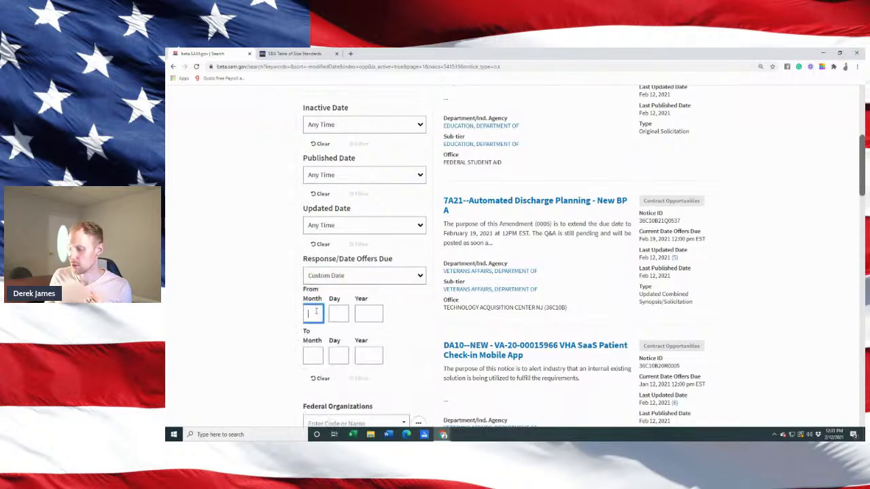
type("4122021")
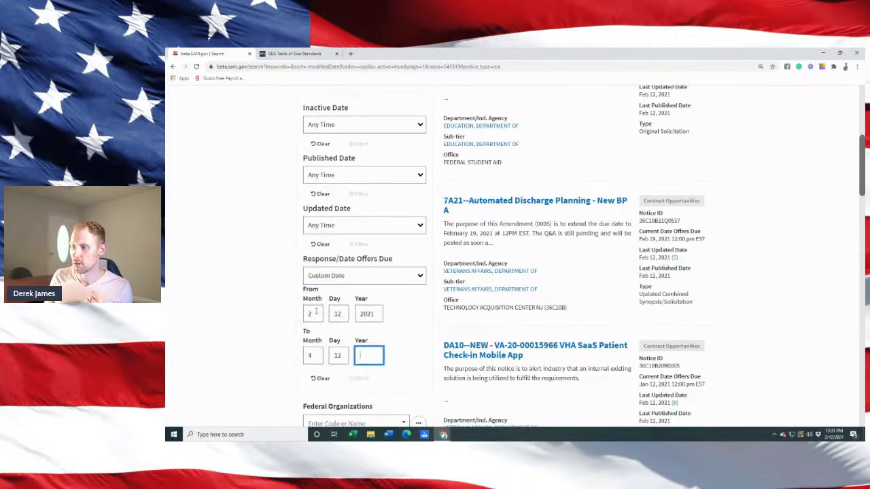
left_click(361, 379)
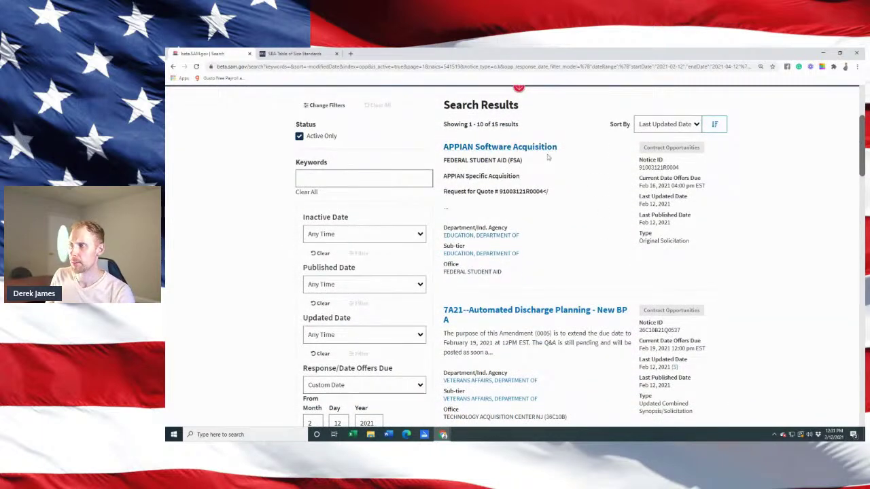
Look through both pages of the filtered computer services listings, checking titles, agencies and offer due dates.
scroll(606, 223, "down", 5)
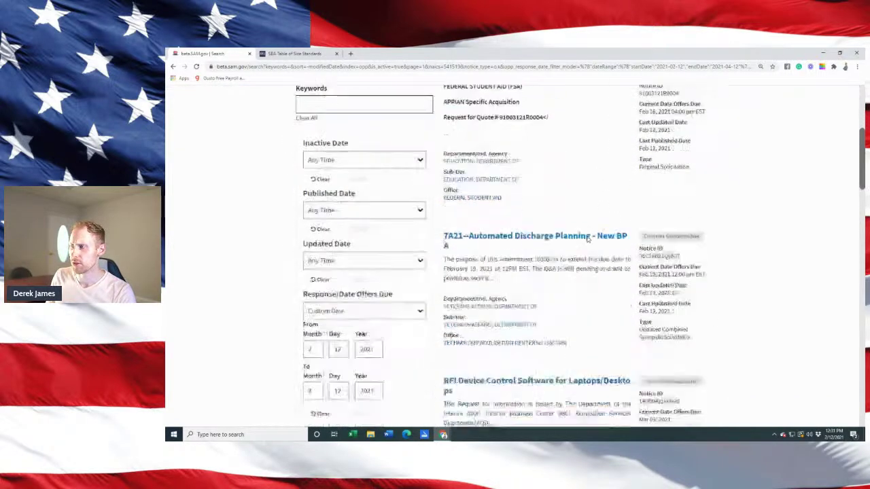
scroll(567, 254, "down", 4)
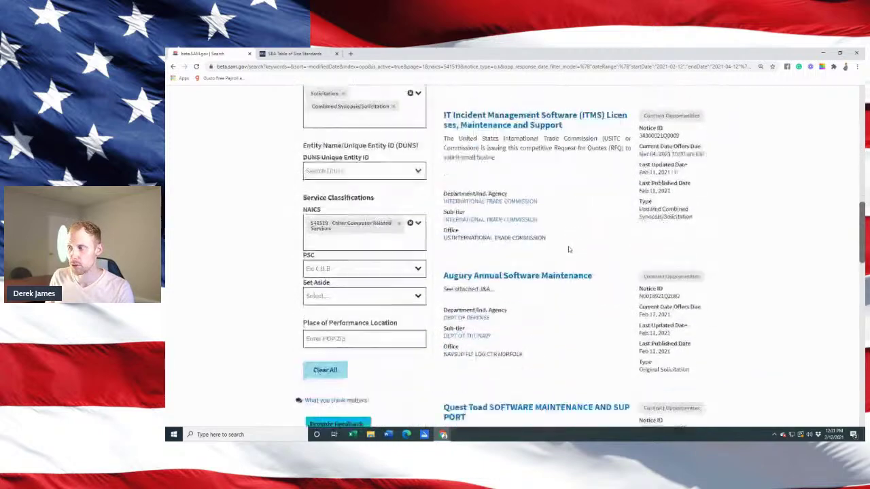
scroll(716, 252, "down", 5)
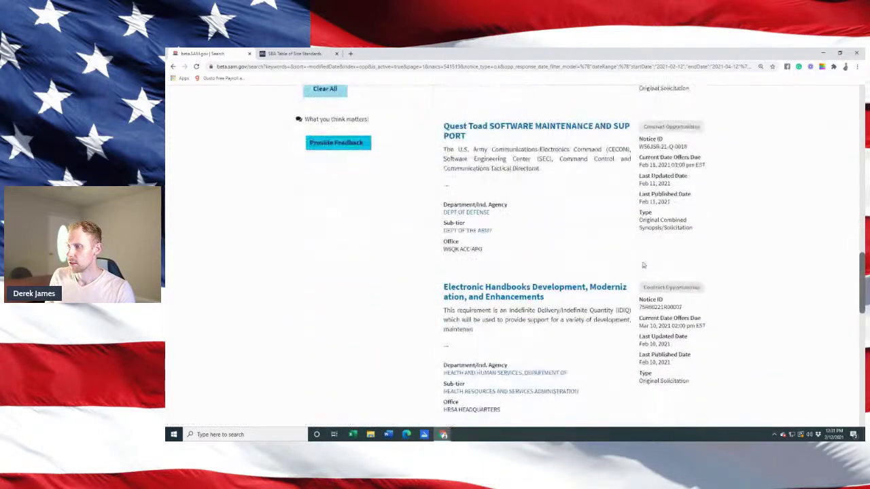
scroll(691, 267, "down", 4)
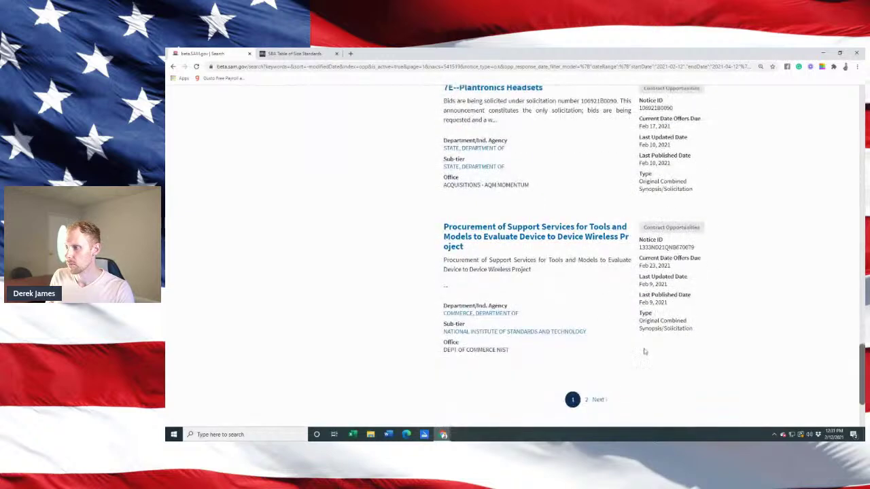
left_click(590, 401)
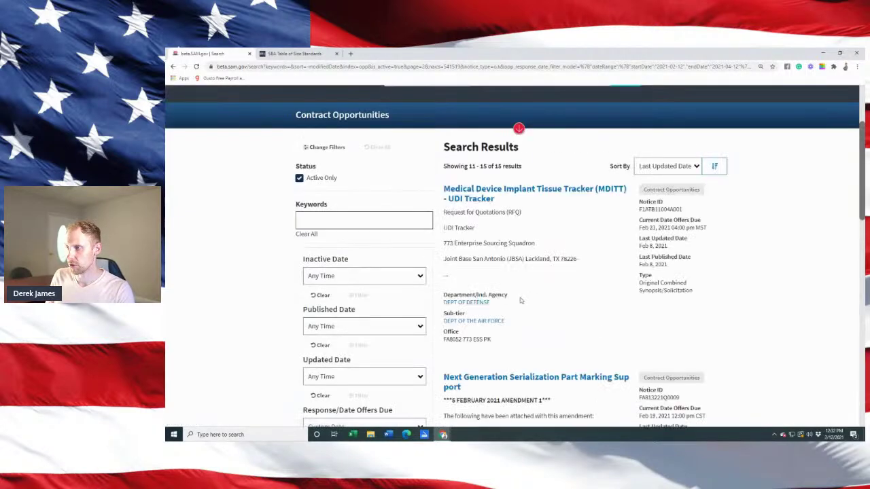
scroll(624, 278, "down", 2)
scroll(624, 278, "down", 4)
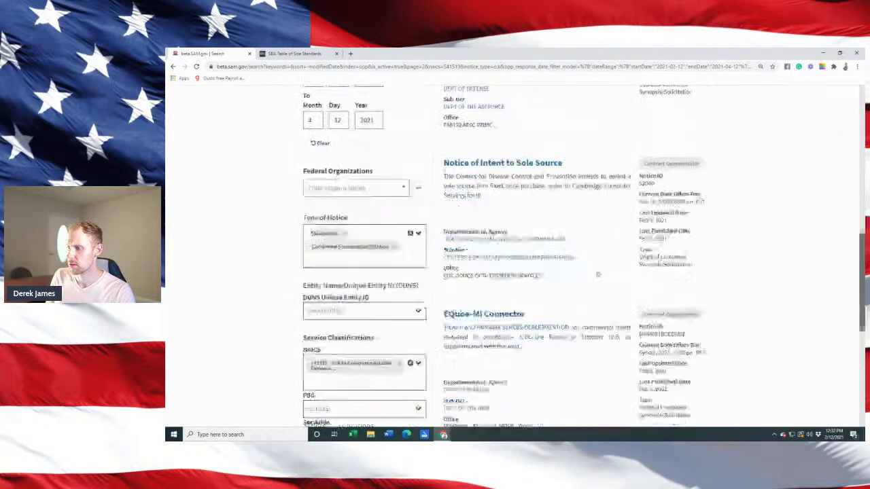
scroll(558, 272, "down", 3)
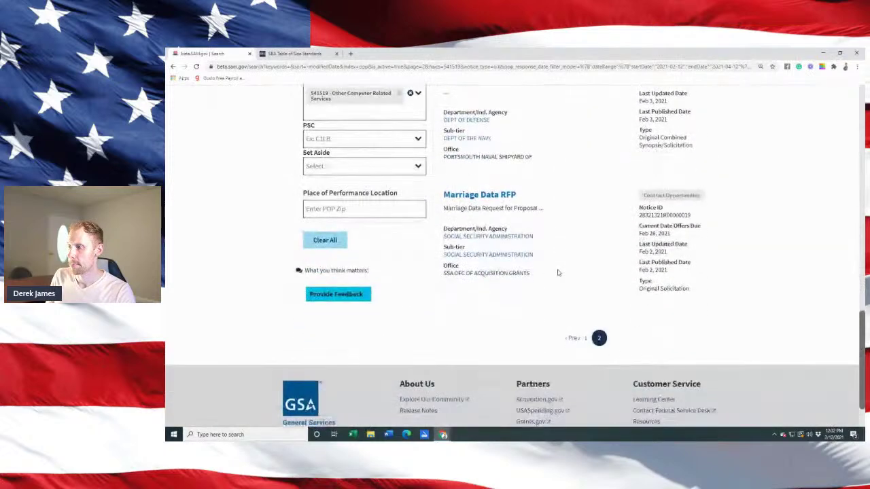
Review the general information, classification and description of the Marriage Data RFP notice, and return to the search results.
left_click(503, 199)
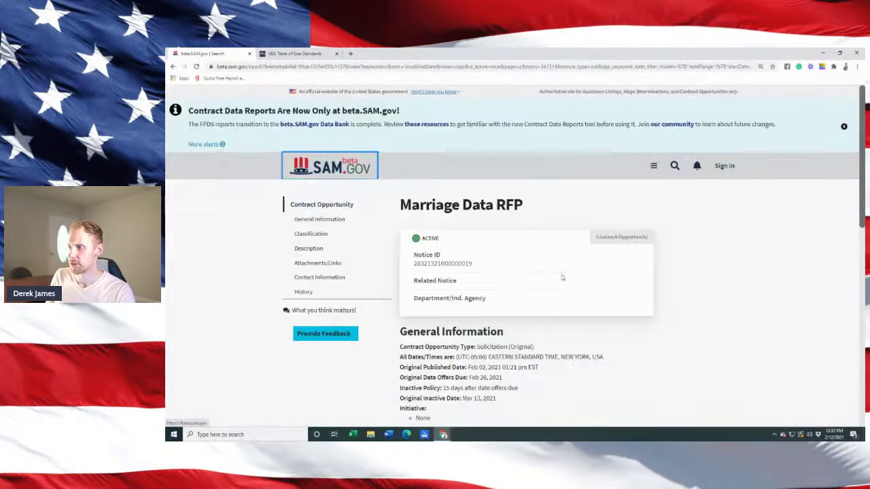
scroll(550, 272, "down", 2)
scroll(638, 303, "down", 5)
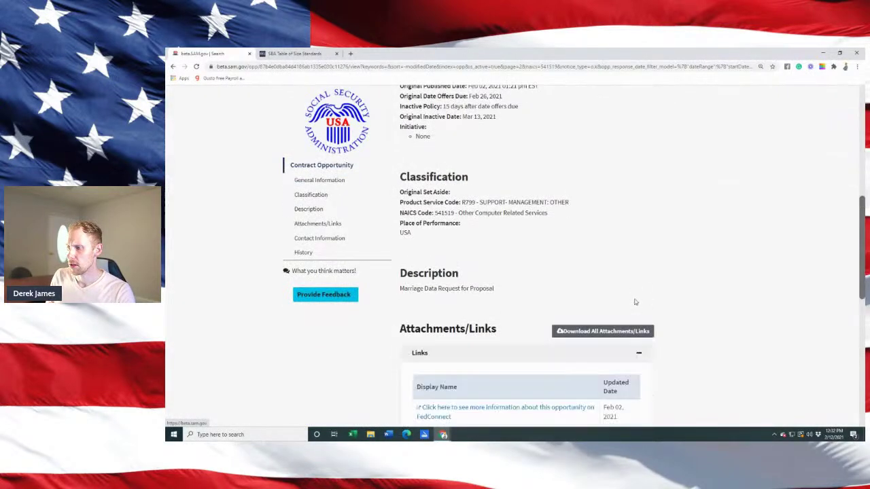
scroll(227, 105, "up", 4)
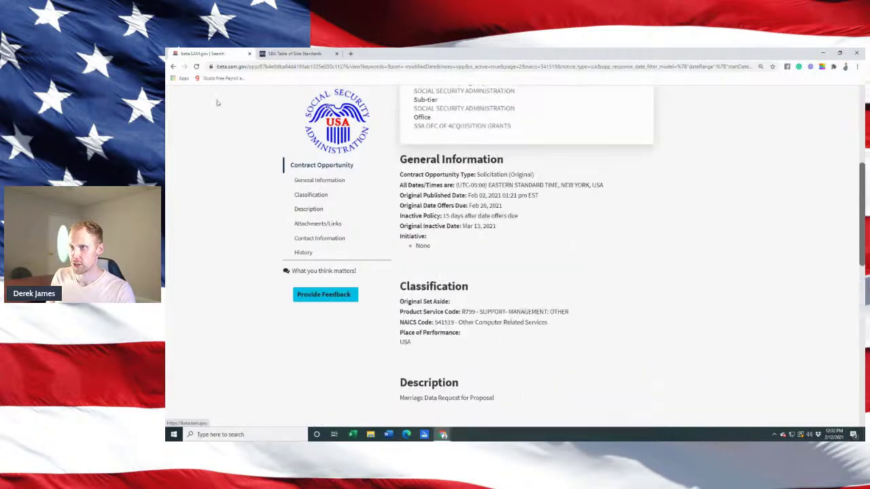
left_click(174, 66)
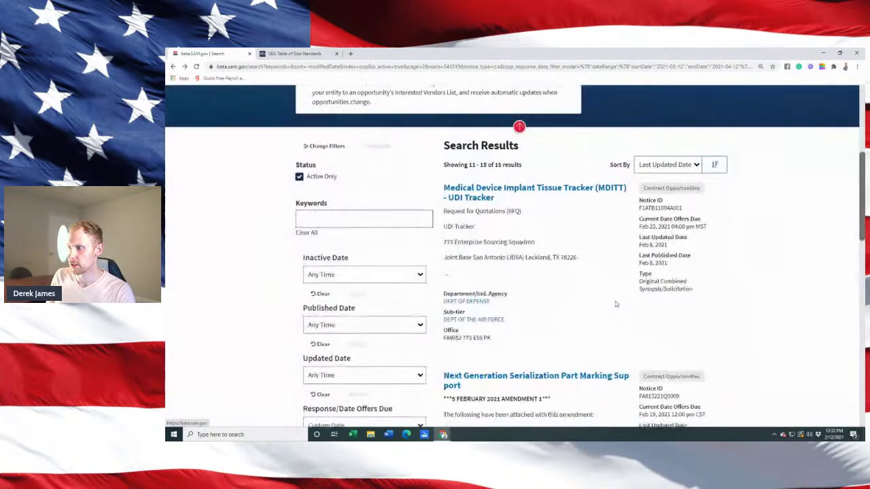
Go back to the first page of results and open the 7A21--Automated Discharge Planning - New BPA notice.
scroll(603, 293, "up", 2)
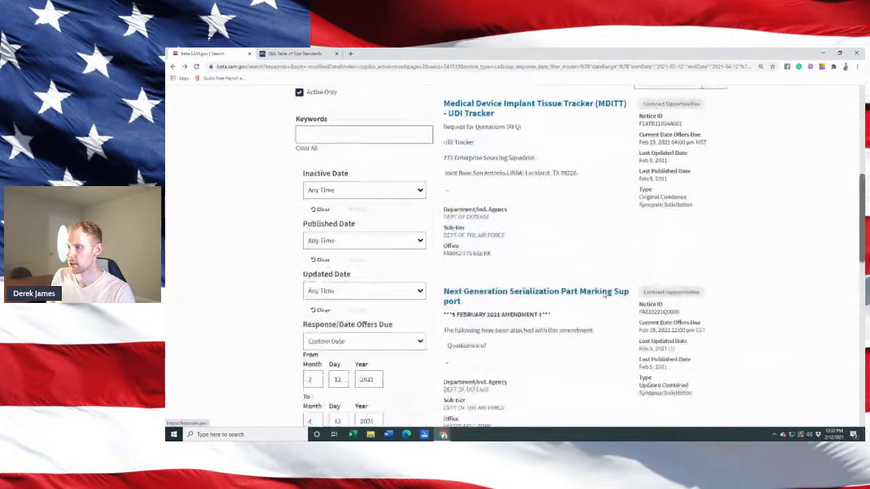
scroll(602, 294, "down", 3)
scroll(602, 294, "up", 2)
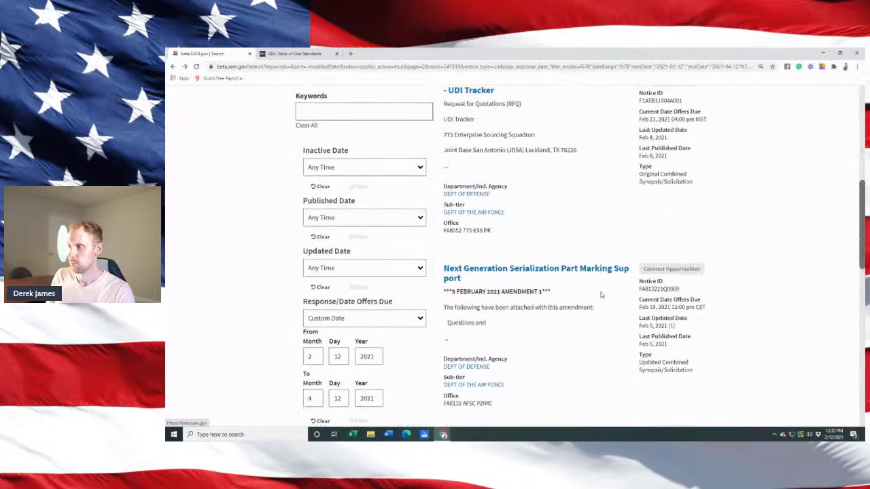
scroll(600, 294, "down", 6)
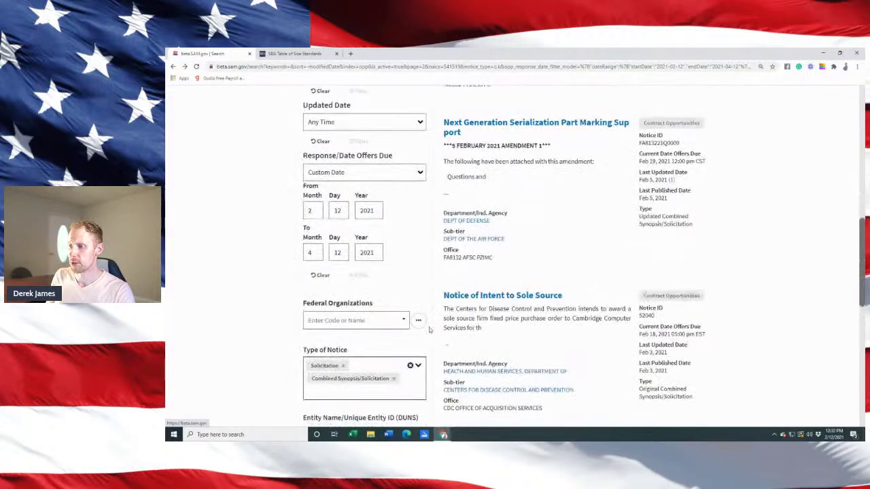
scroll(542, 312, "down", 6)
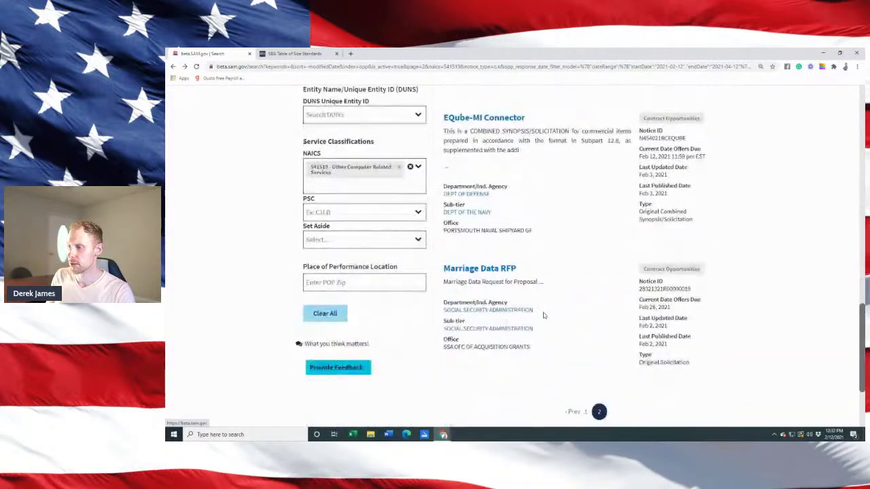
left_click(585, 277)
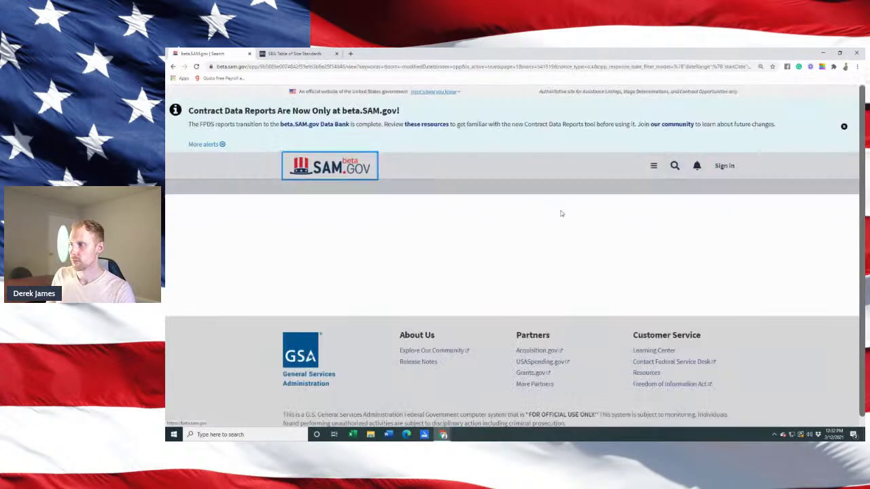
left_click(561, 212)
Examine the Automated Discharge Planning notice, including its title, dates, classification, description, attachment list and contact information.
scroll(598, 255, "down", 2)
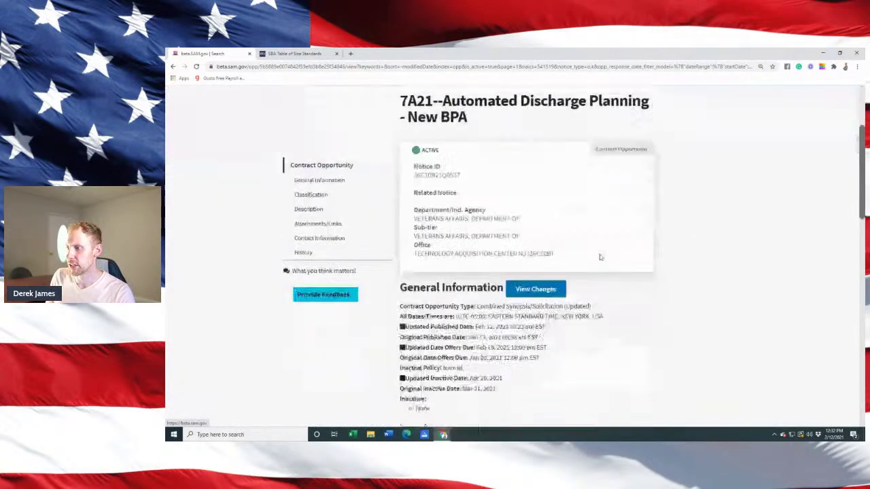
left_click_drag(477, 127, 439, 117)
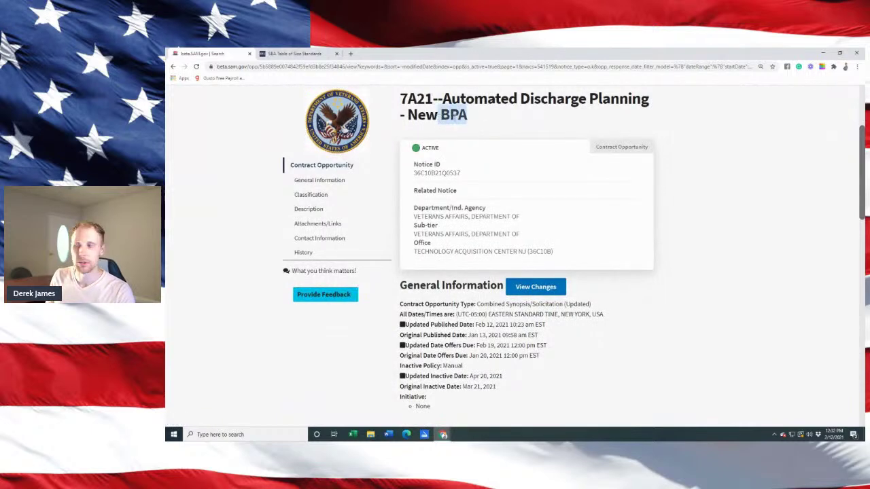
scroll(600, 161, "down", 2)
scroll(630, 270, "down", 5)
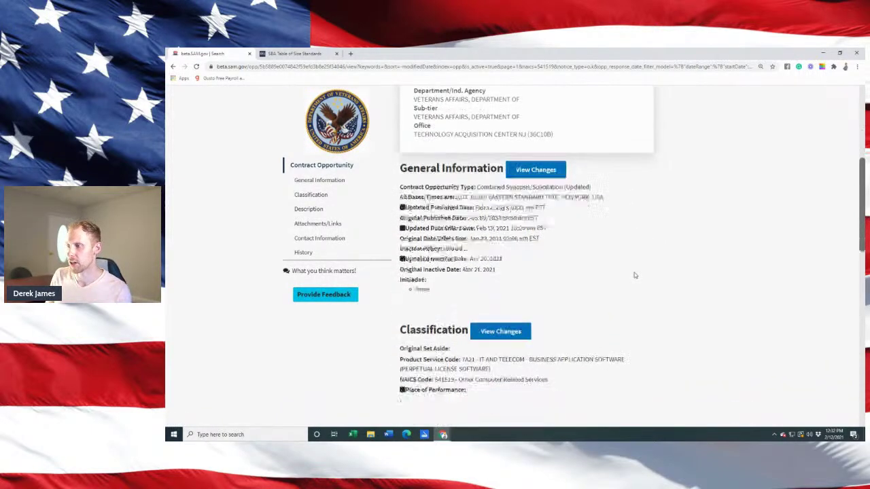
scroll(632, 270, "down", 6)
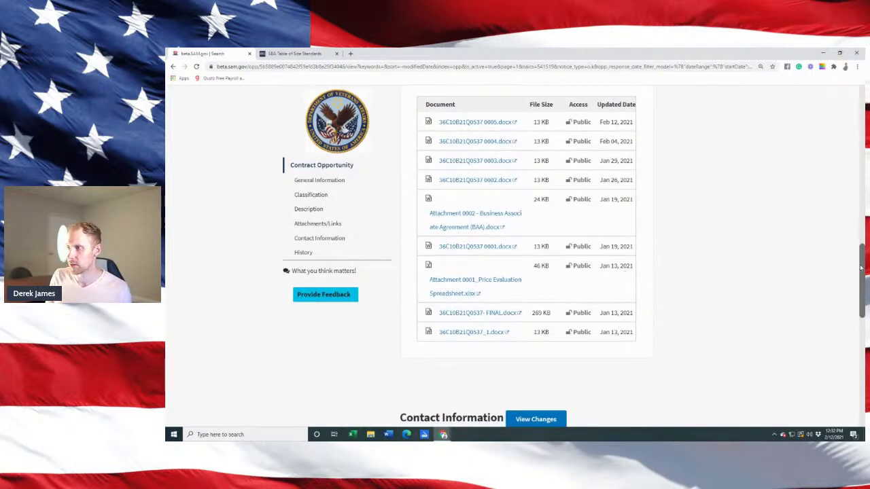
left_click_drag(861, 268, 857, 269)
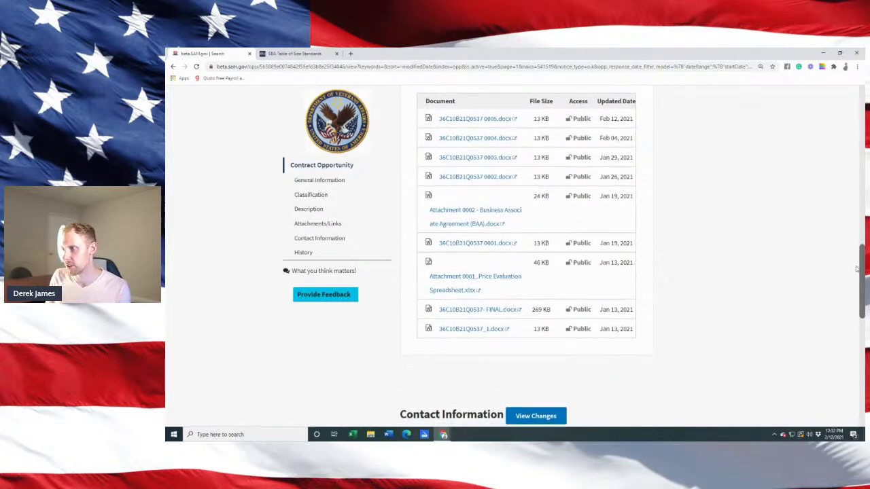
scroll(675, 305, "up", 10)
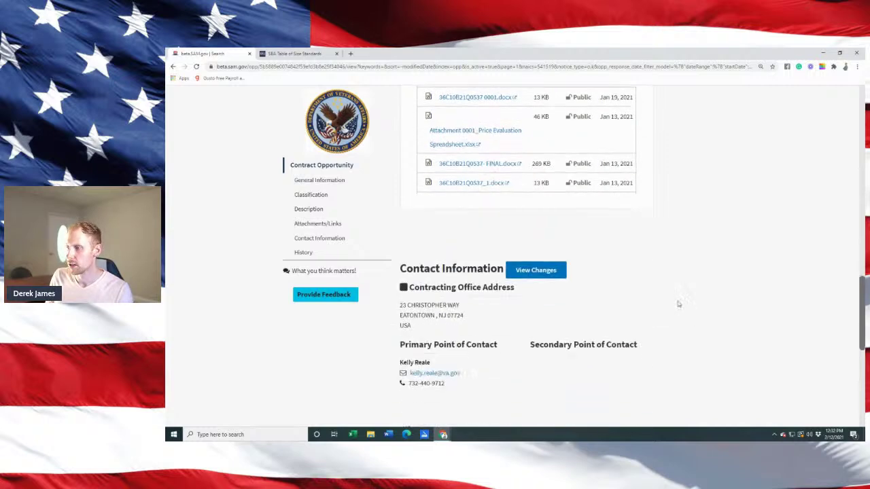
scroll(681, 316, "up", 4)
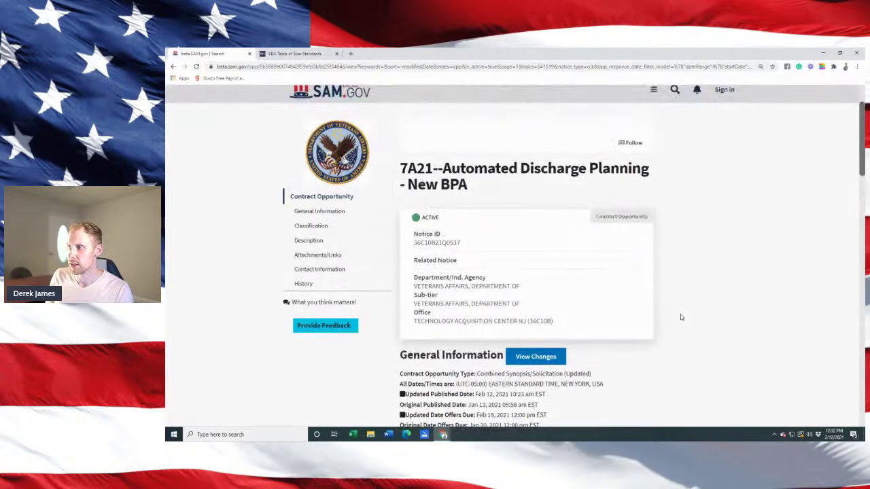
left_click_drag(453, 164, 649, 174)
left_click(717, 198)
scroll(712, 352, "down", 12)
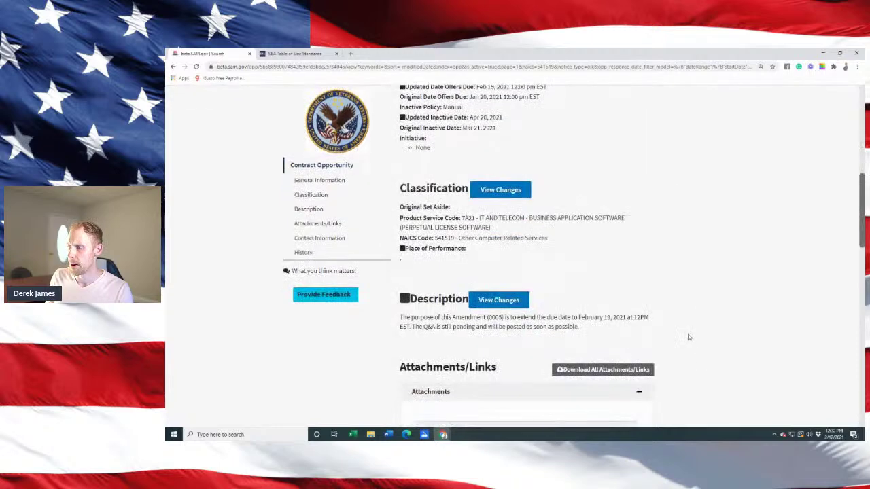